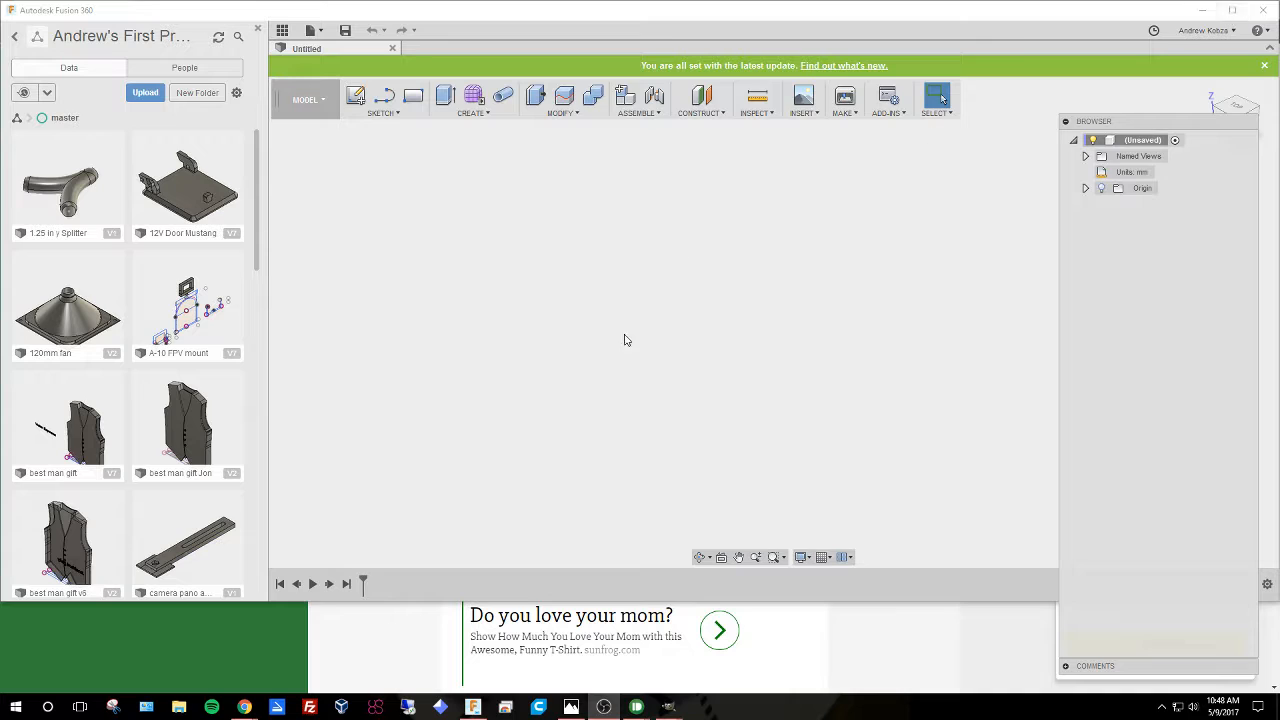
Open the NDS logo design from the project's data panel.
left_click(532, 238)
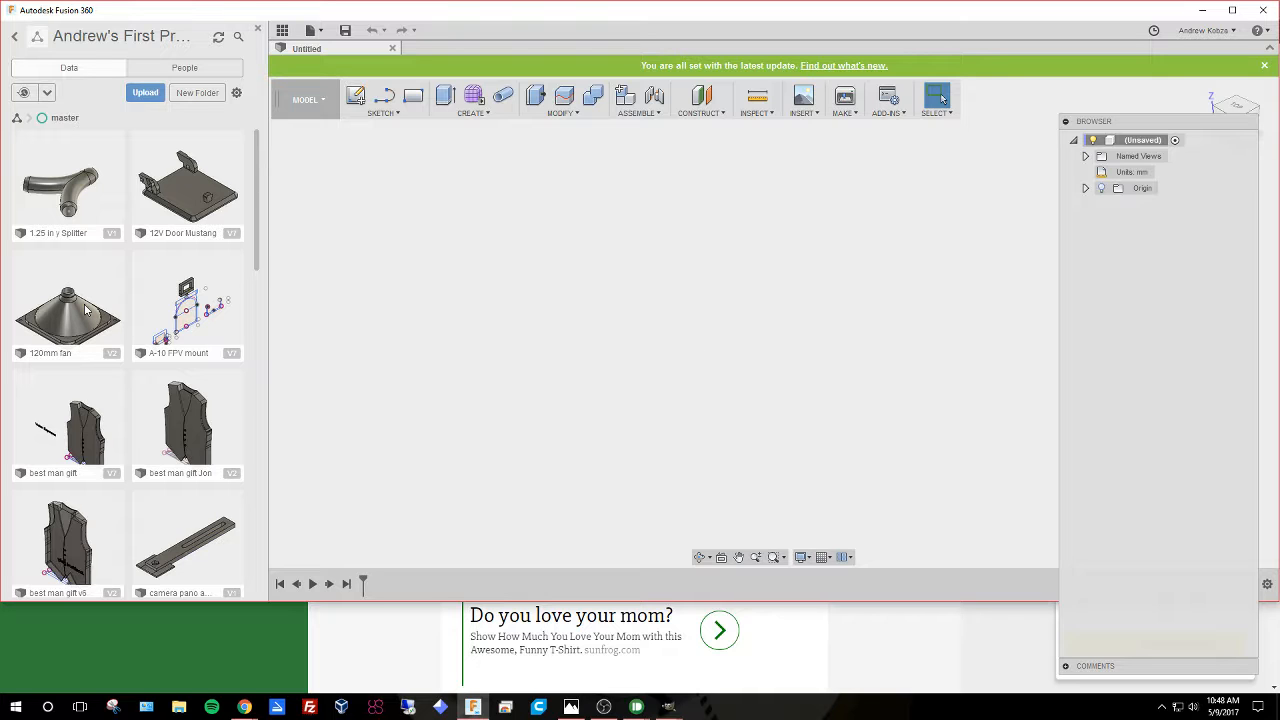
scroll(220, 430, "down", 3)
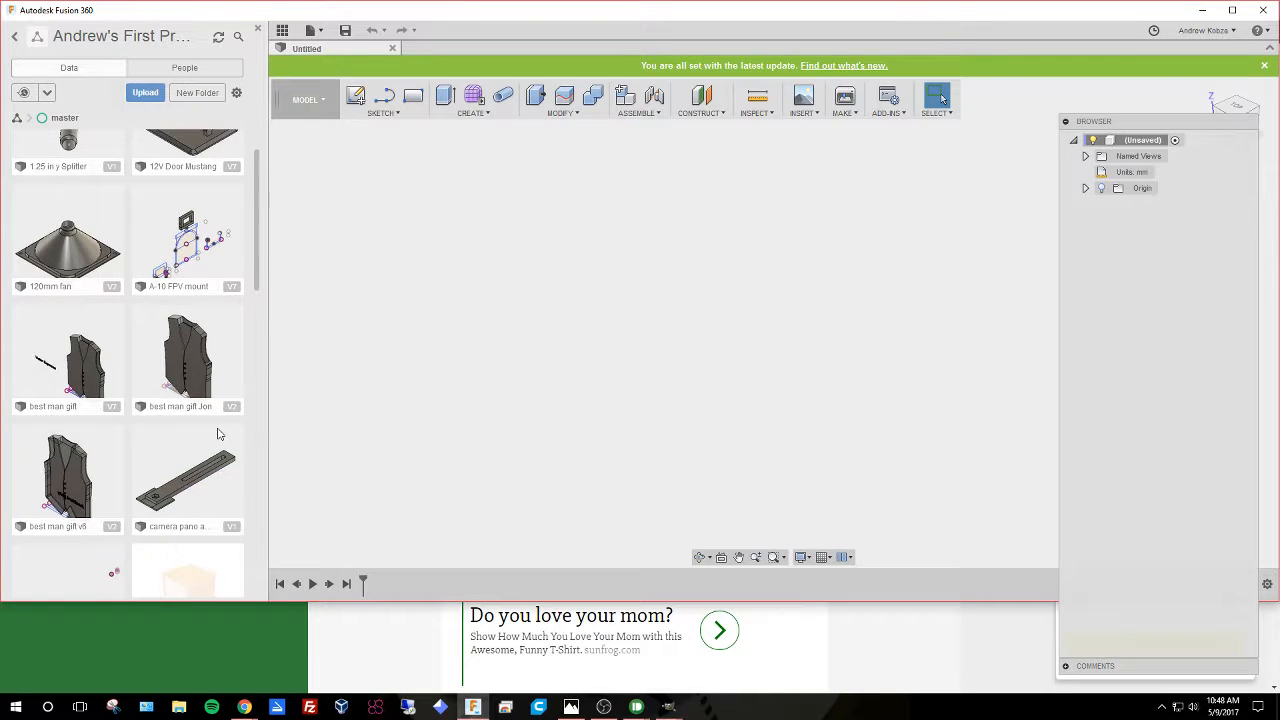
scroll(222, 374, "down", 4)
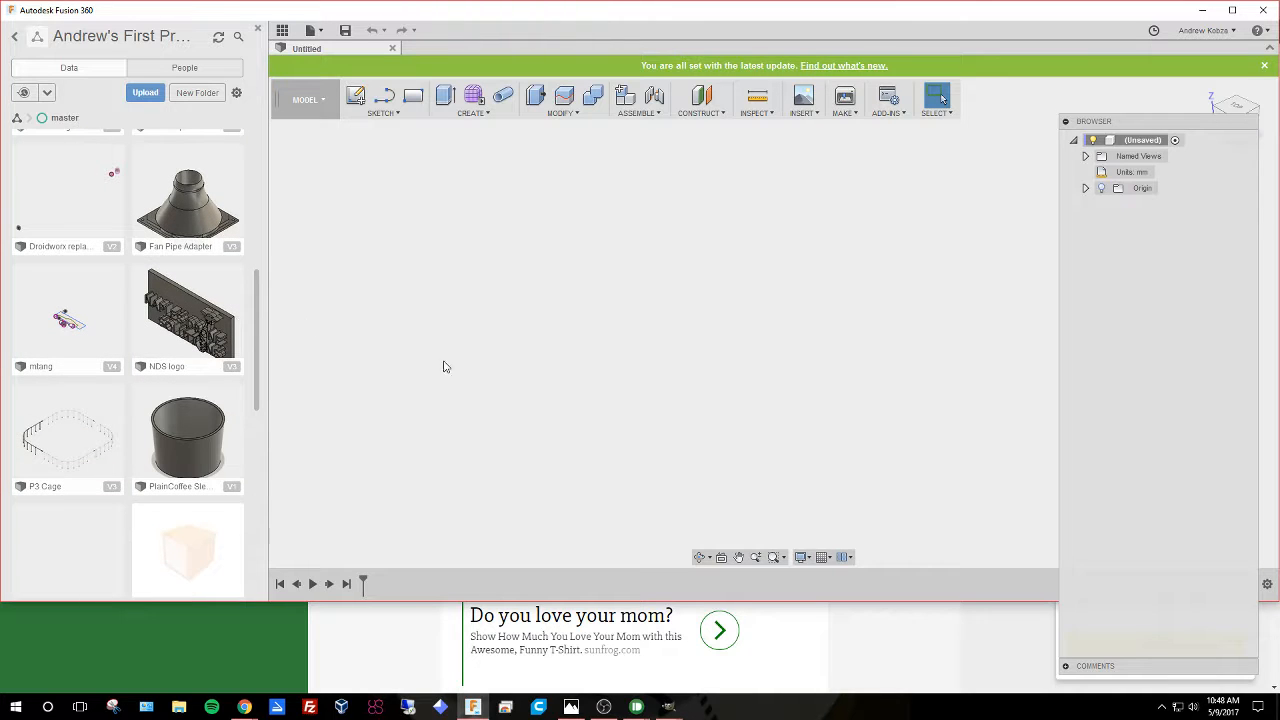
scroll(213, 490, "down", 1)
scroll(222, 460, "up", 2)
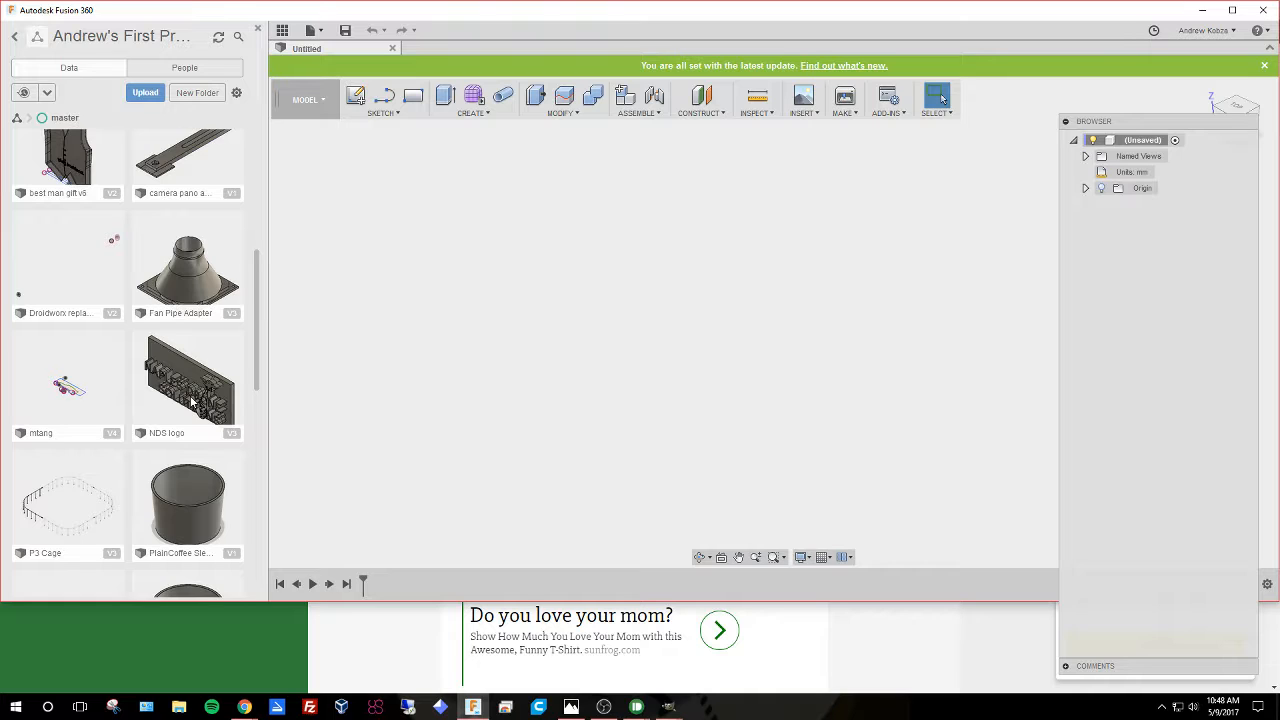
left_click(191, 401)
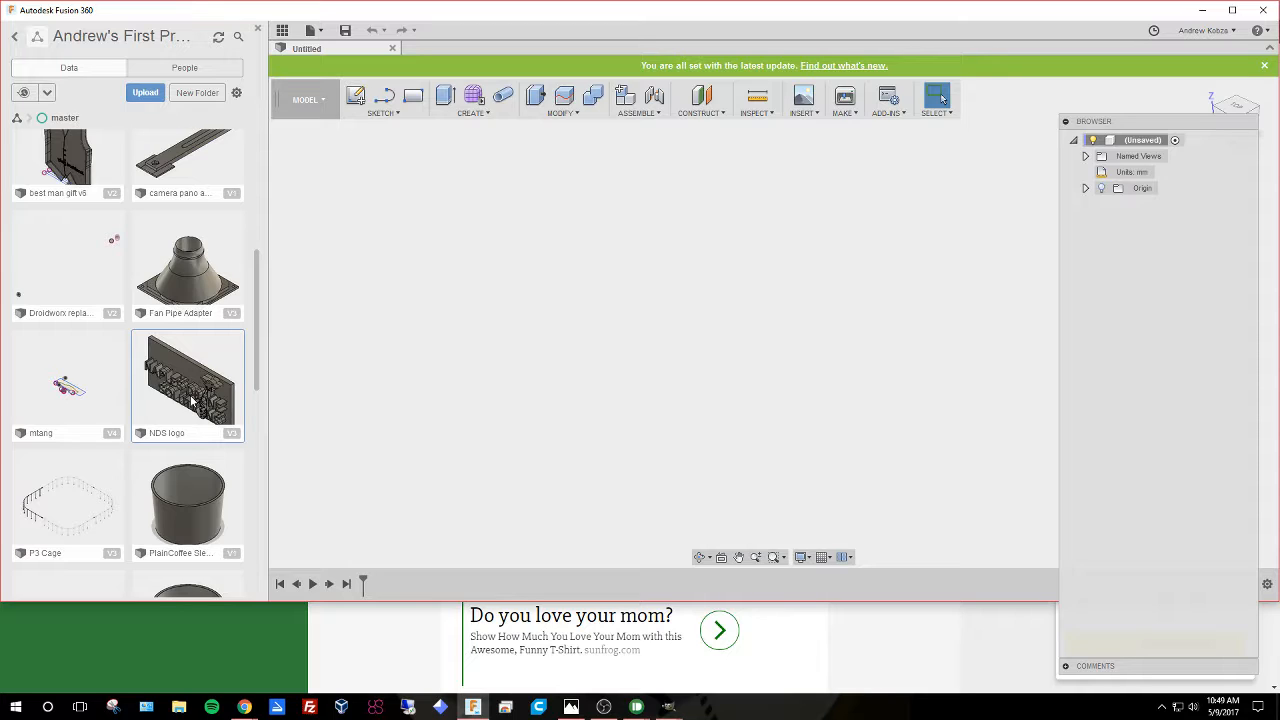
double_click(191, 401)
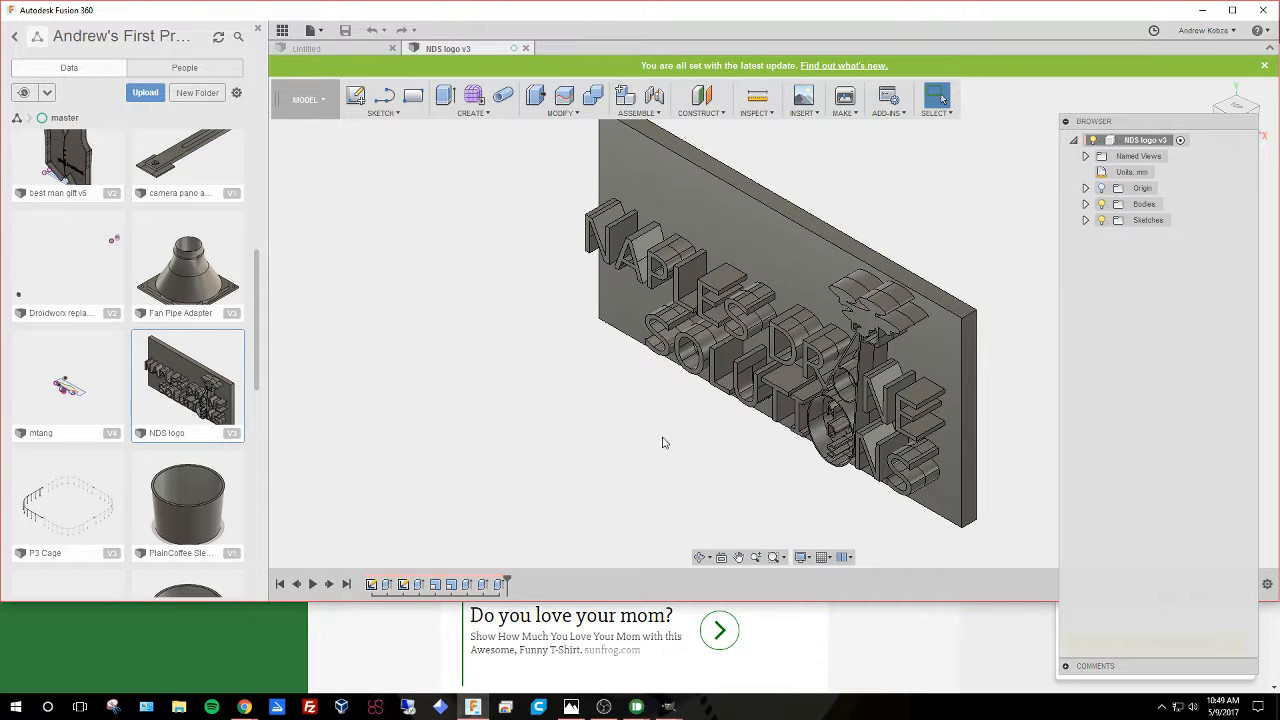
Measure the distance between two edges of the raised letters on the NDS logo, then close the measure tool.
middle_click_drag(690, 424, 940, 336, "shift")
scroll(951, 338, "up", 5)
scroll(940, 336, "up", 5)
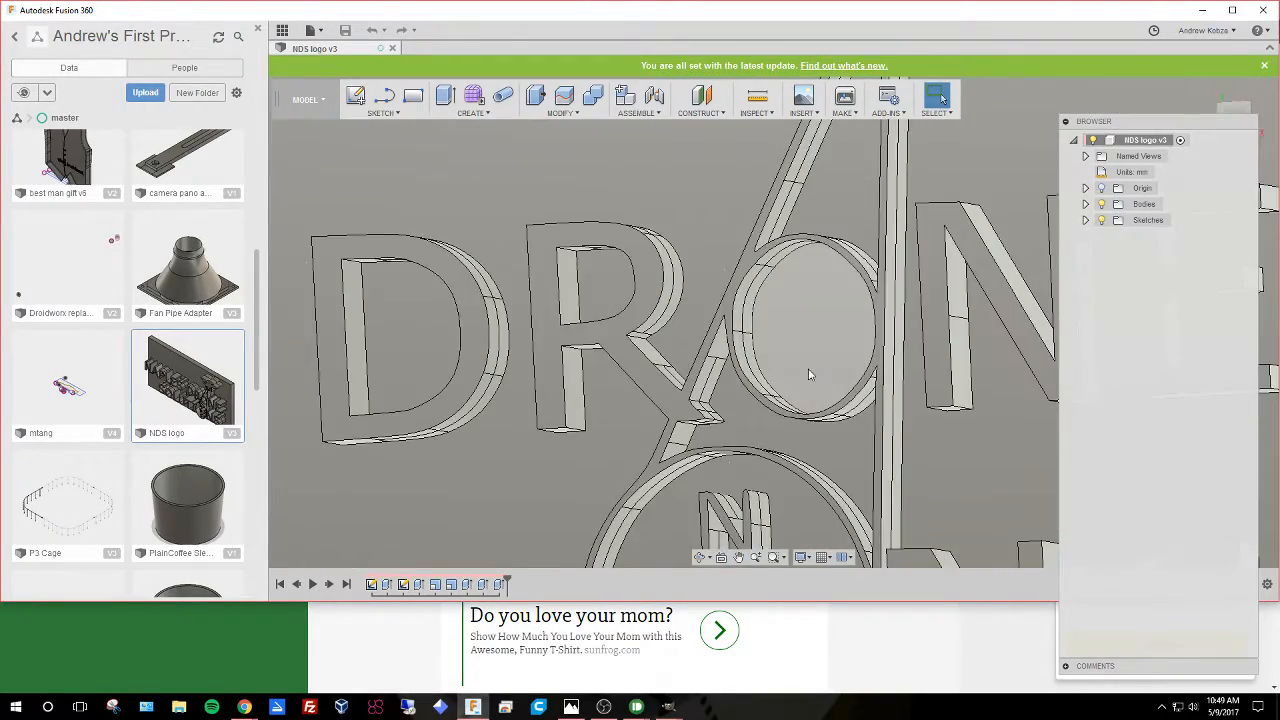
key("i")
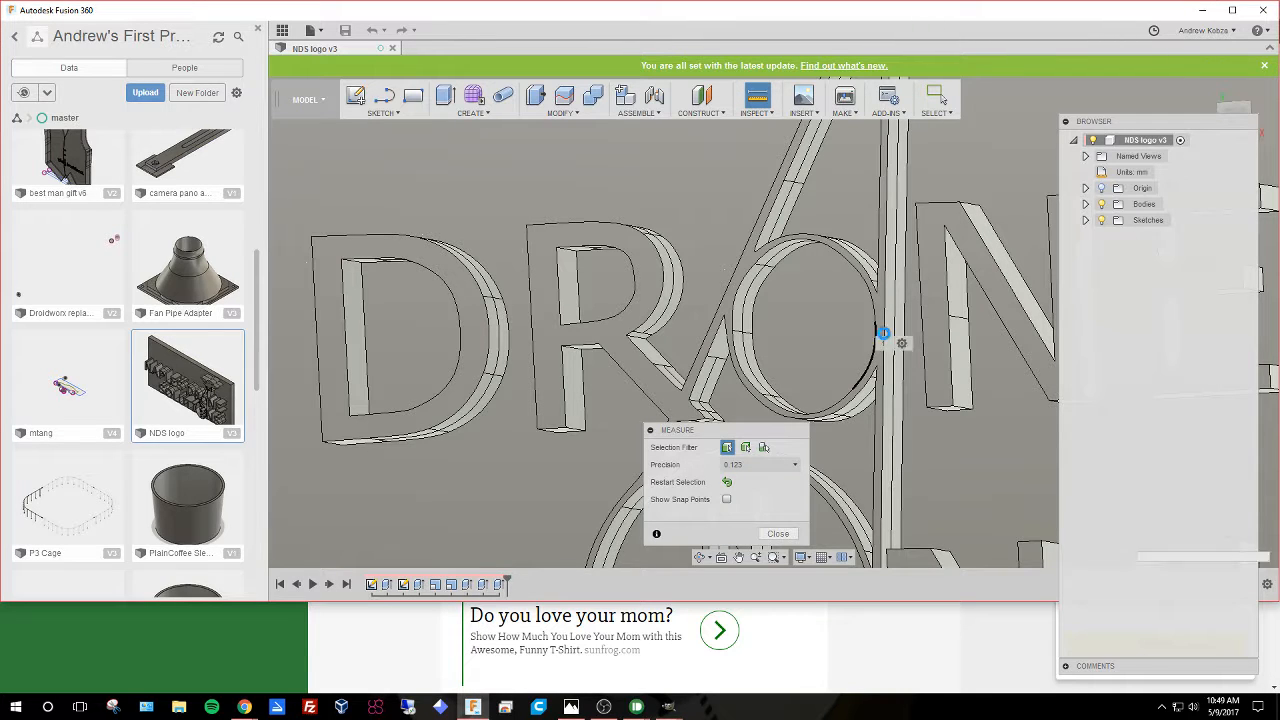
left_click(883, 340)
left_click(888, 340)
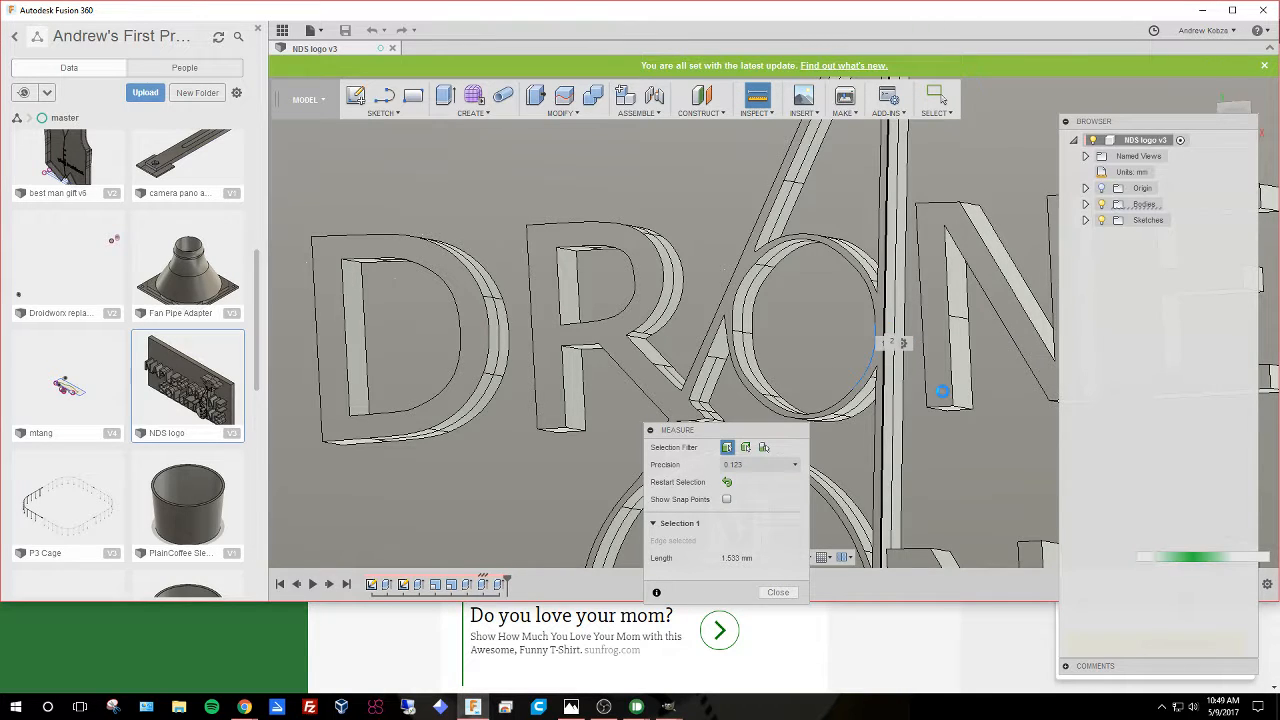
scroll(940, 400, "down", 5)
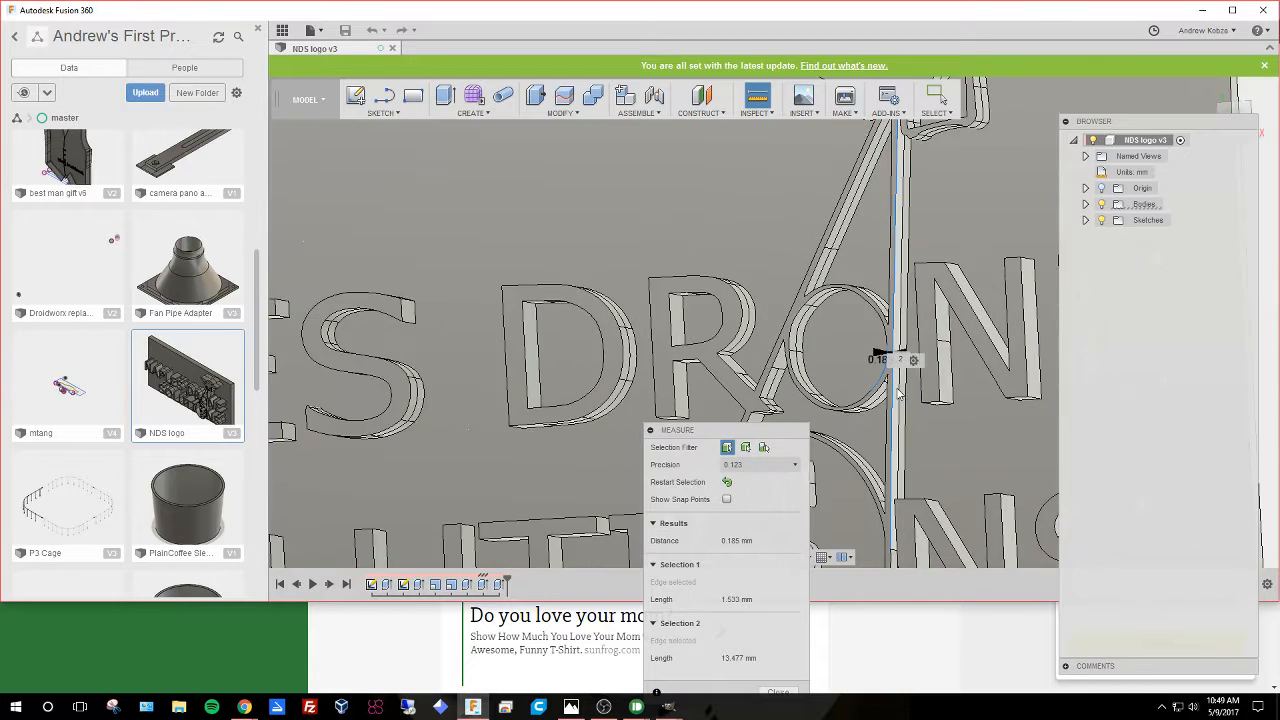
scroll(918, 410, "down", 3)
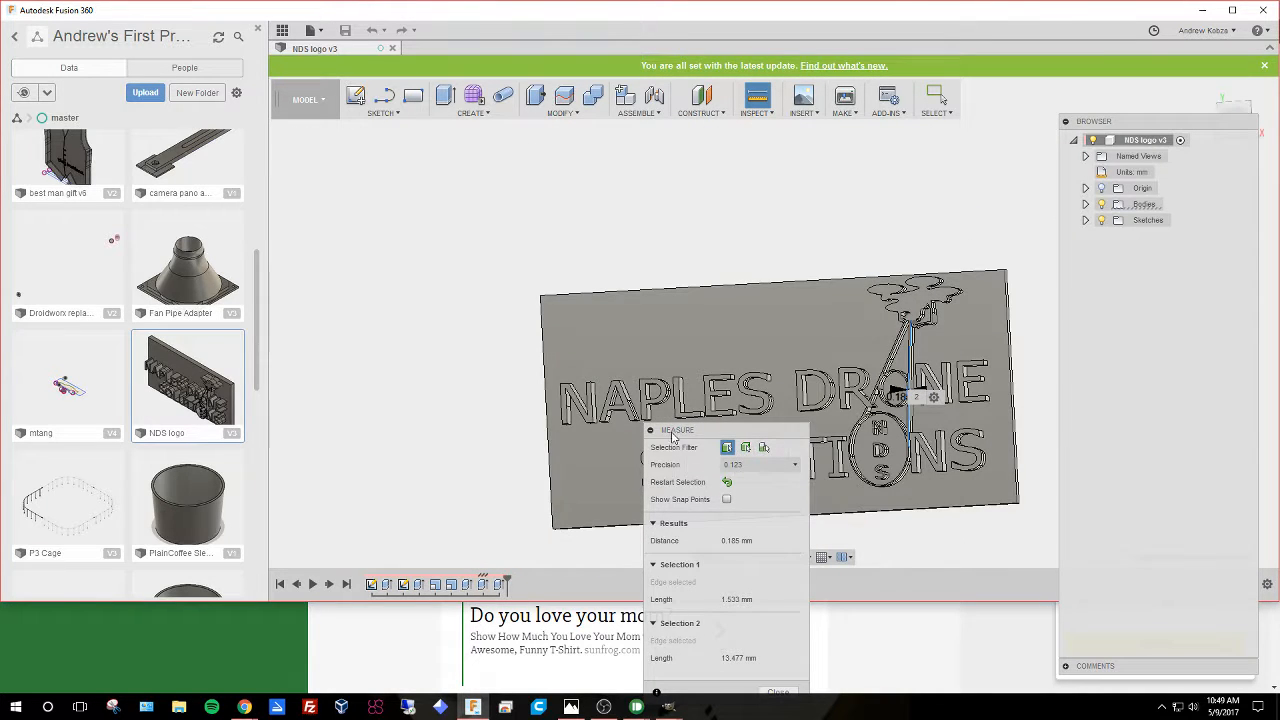
left_click_drag(660, 430, 241, 94)
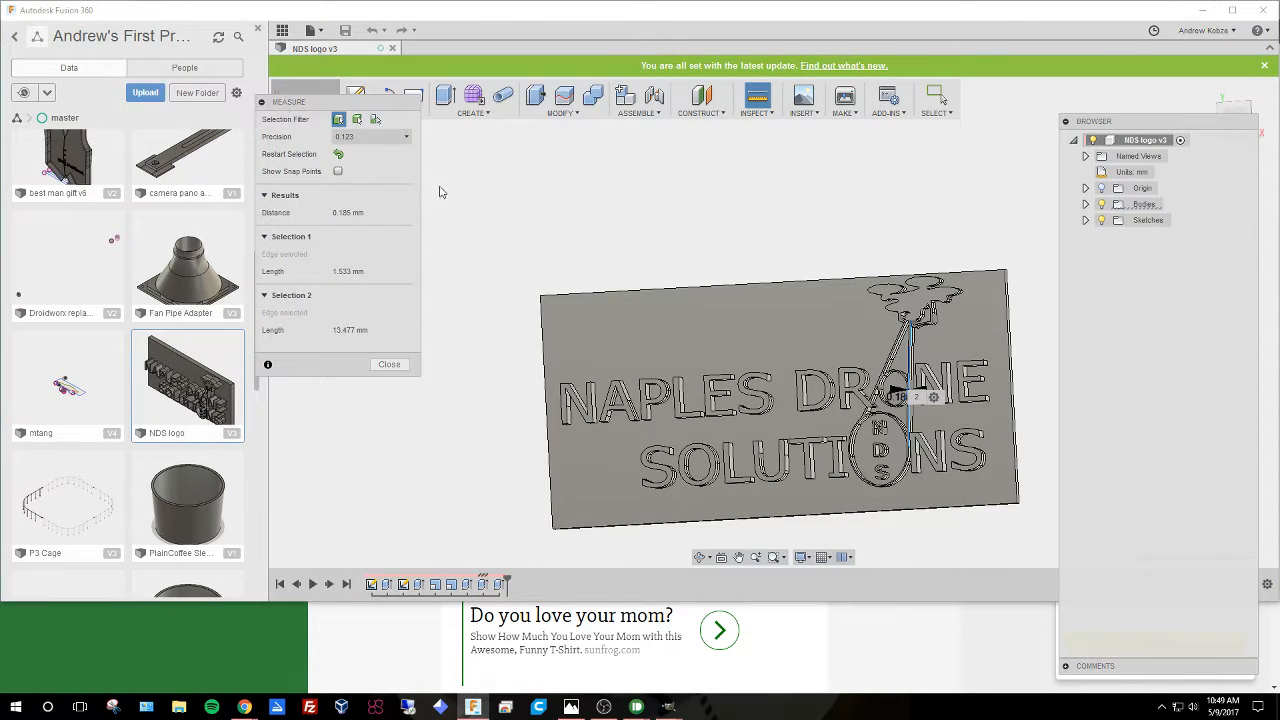
key("Escape")
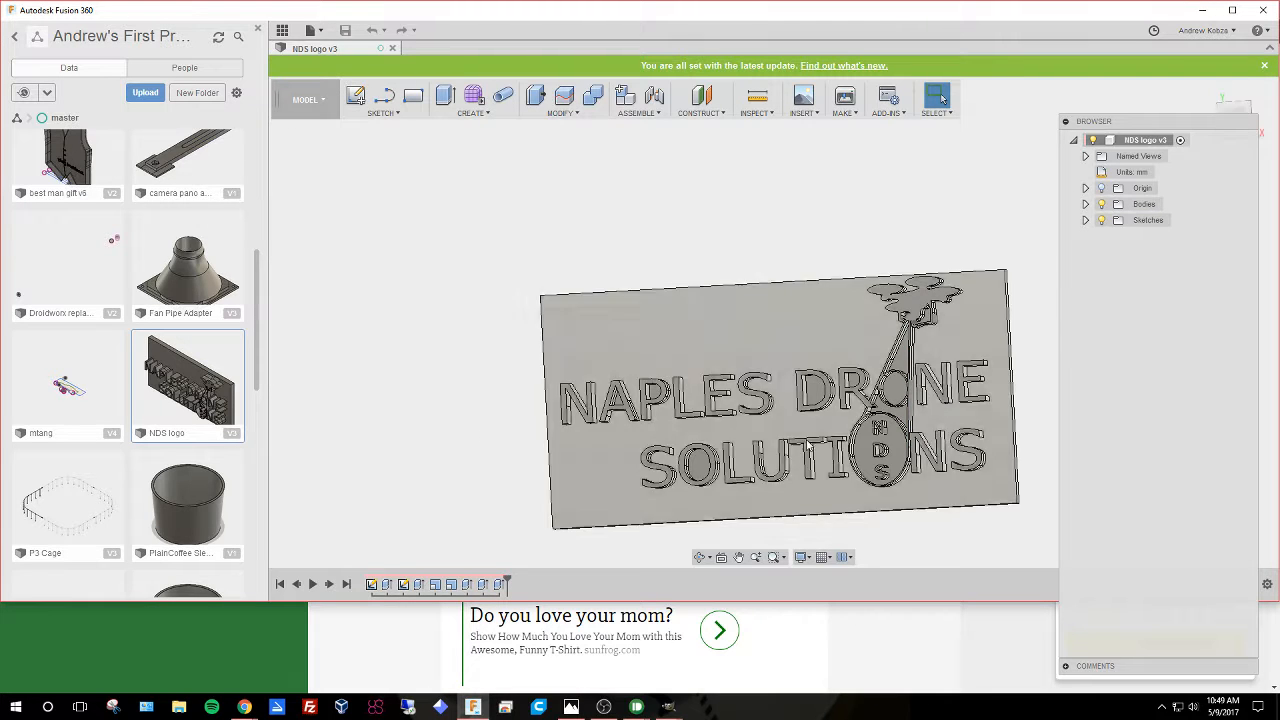
middle_click_drag(480, 429, 316, 411)
middle_click_drag(772, 385, 733, 374)
scroll(825, 419, "up", 1)
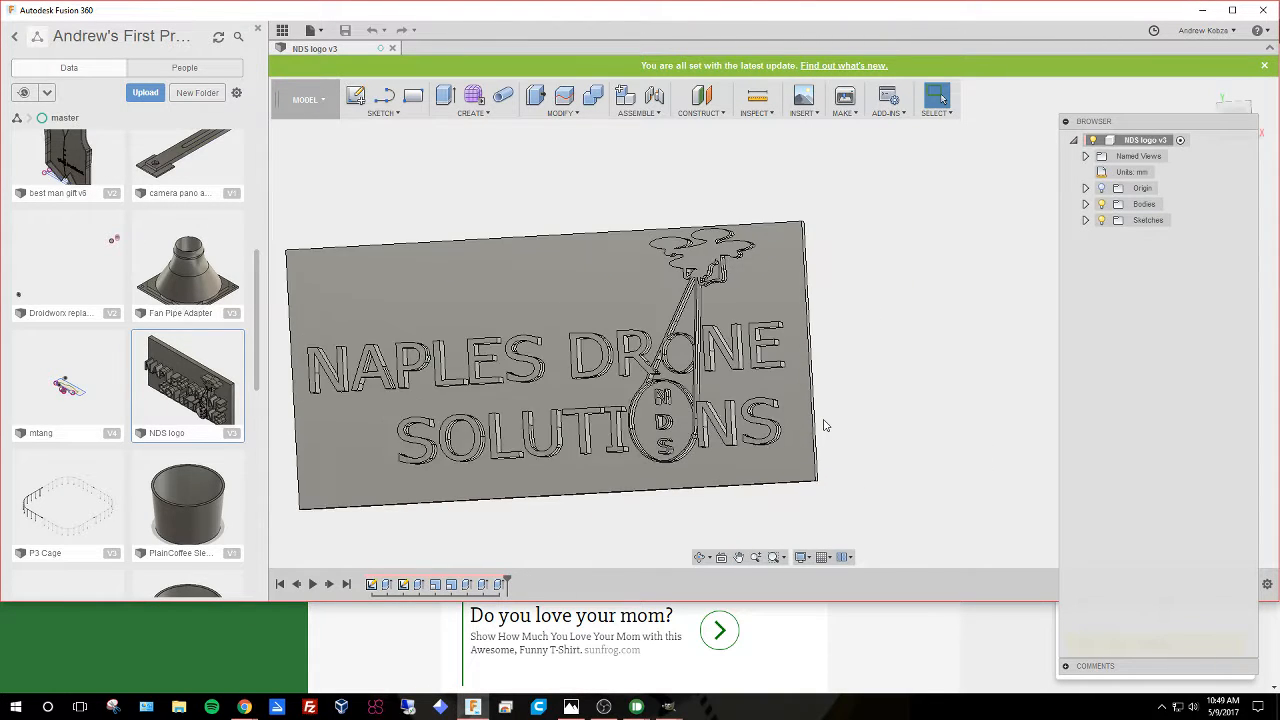
scroll(823, 420, "down", 1)
middle_click_drag(342, 491, 445, 483)
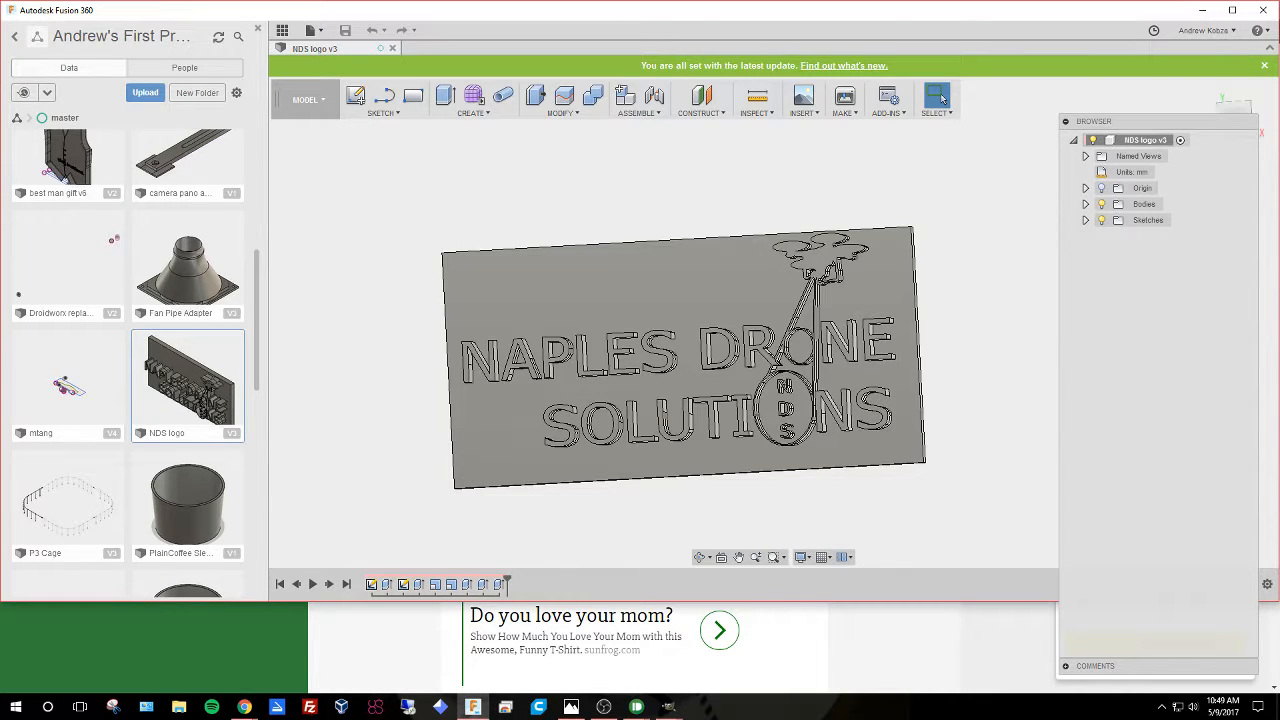
Bring up the MagSheath logo image in the photo viewer to compare it with the model.
left_click_drag(1279, 82, 846, 66)
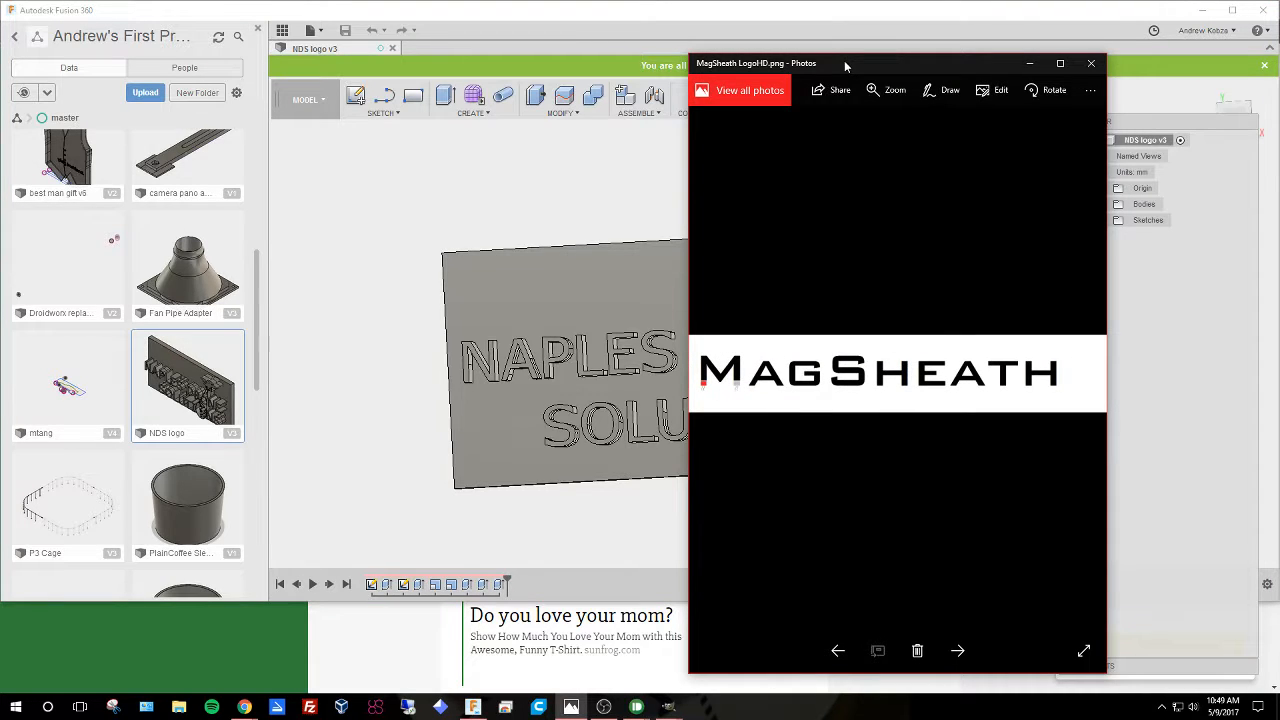
left_click_drag(844, 60, 1279, 60)
scroll(866, 461, "up", 2)
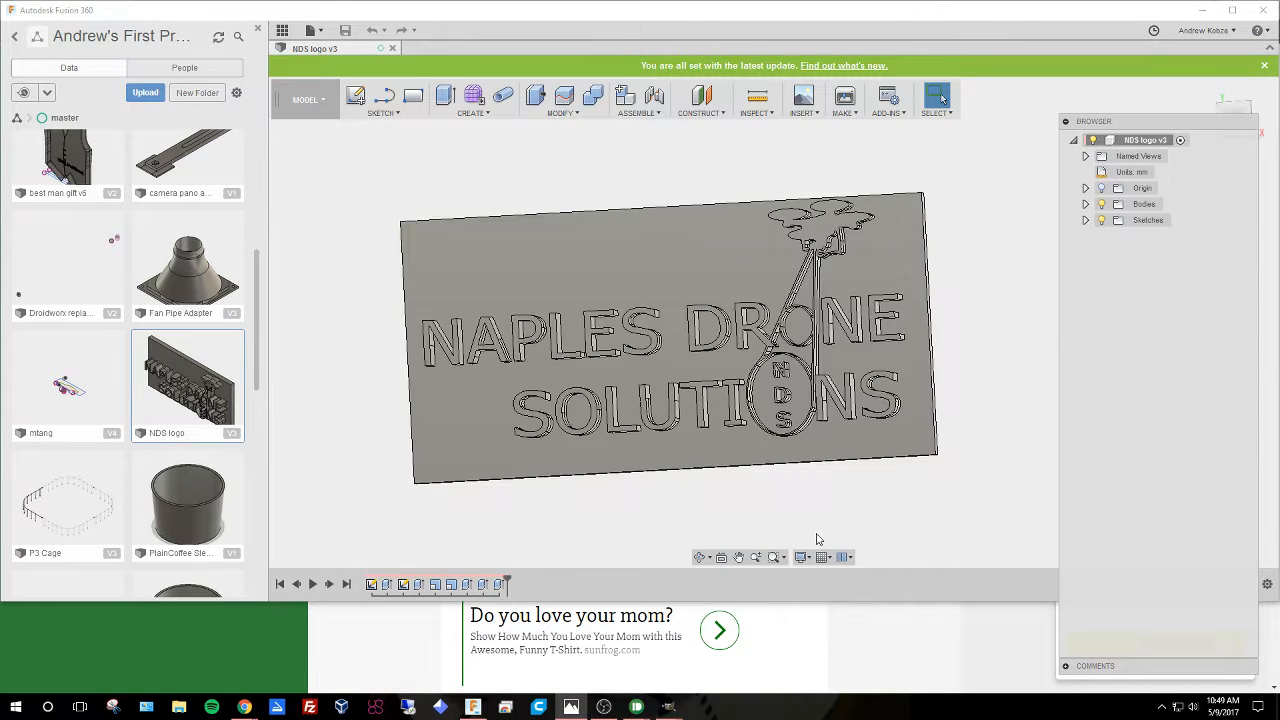
scroll(808, 534, "down", 1)
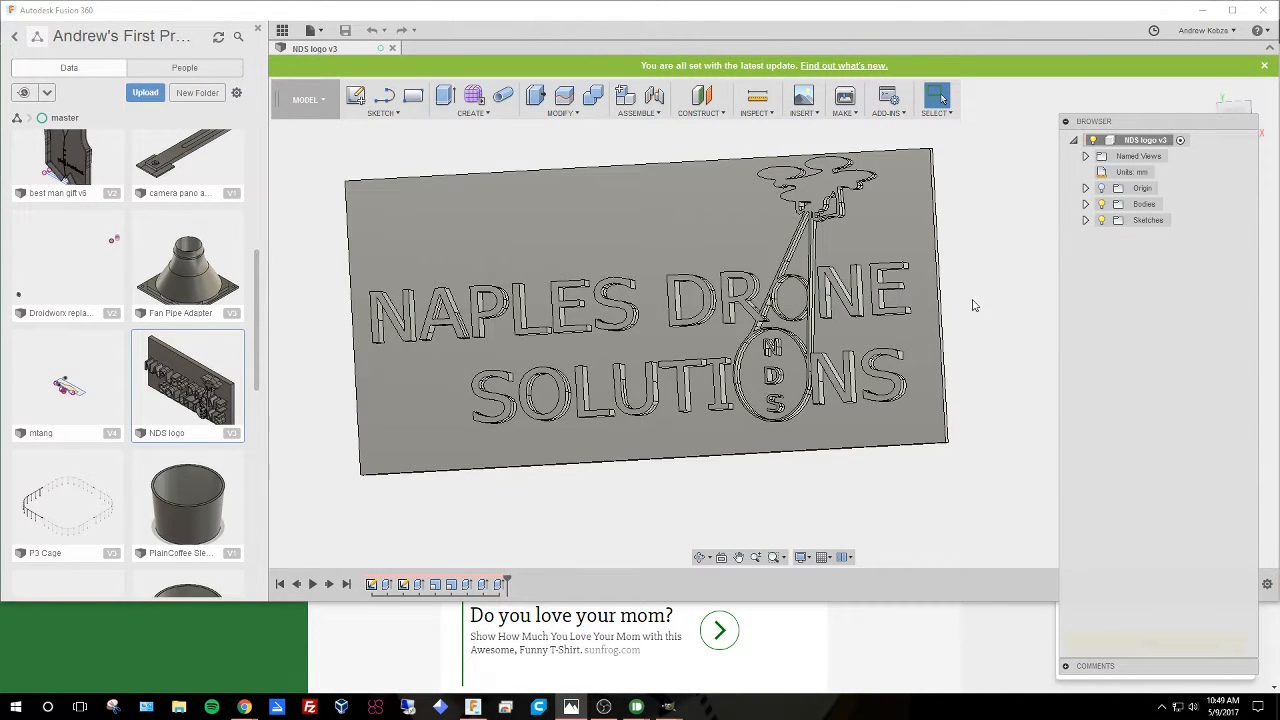
middle_click_drag(972, 300, 974, 341)
Return to the online-convert SVG image converter page in the browser.
left_click(895, 675)
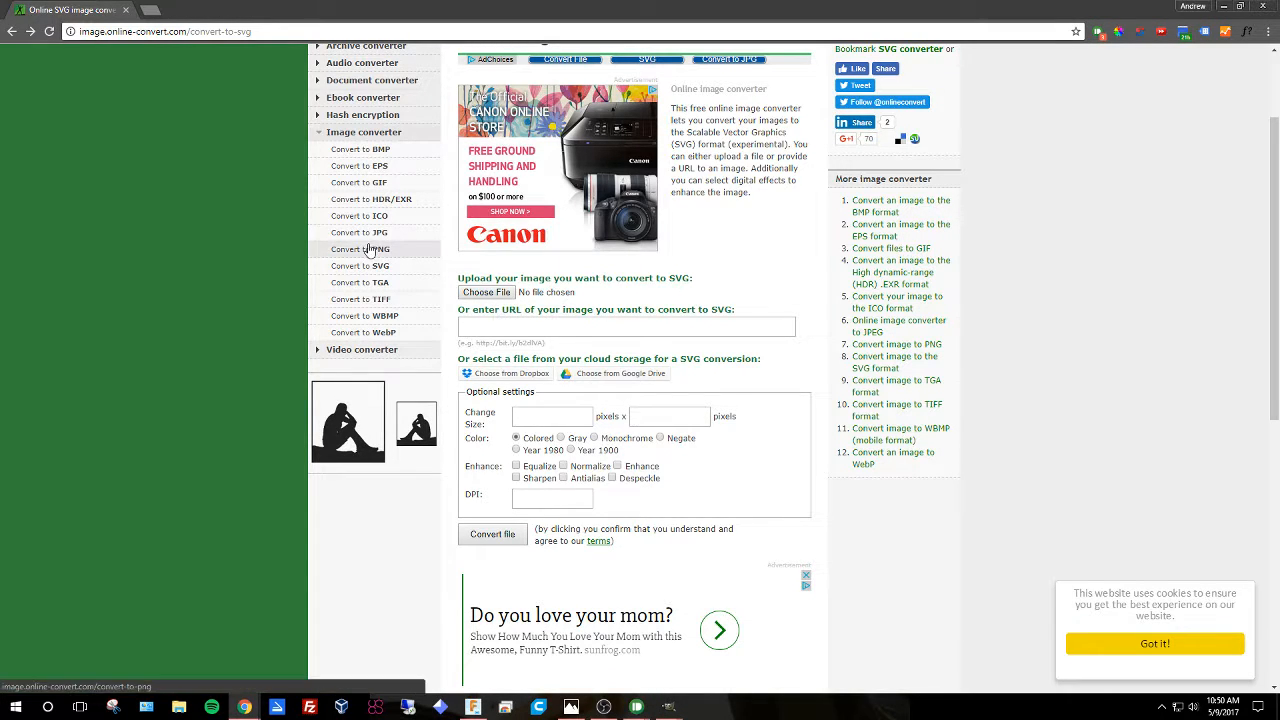
key("alt+Left")
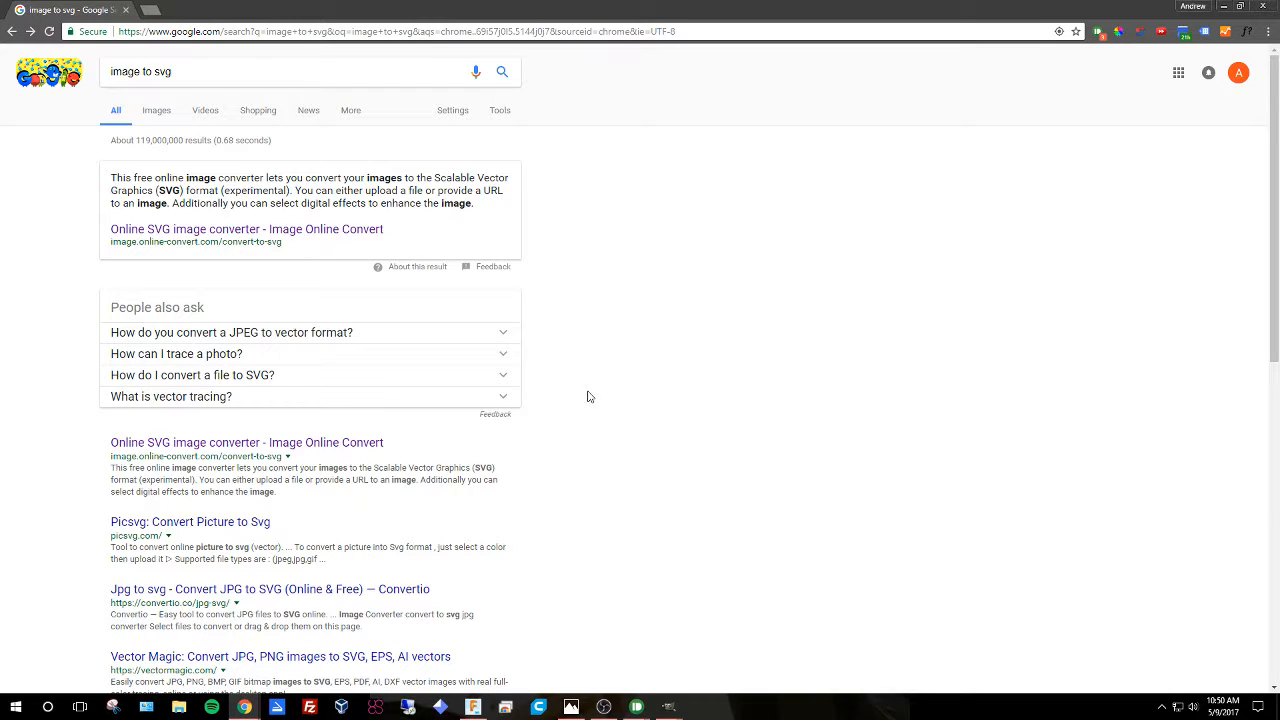
key("F5")
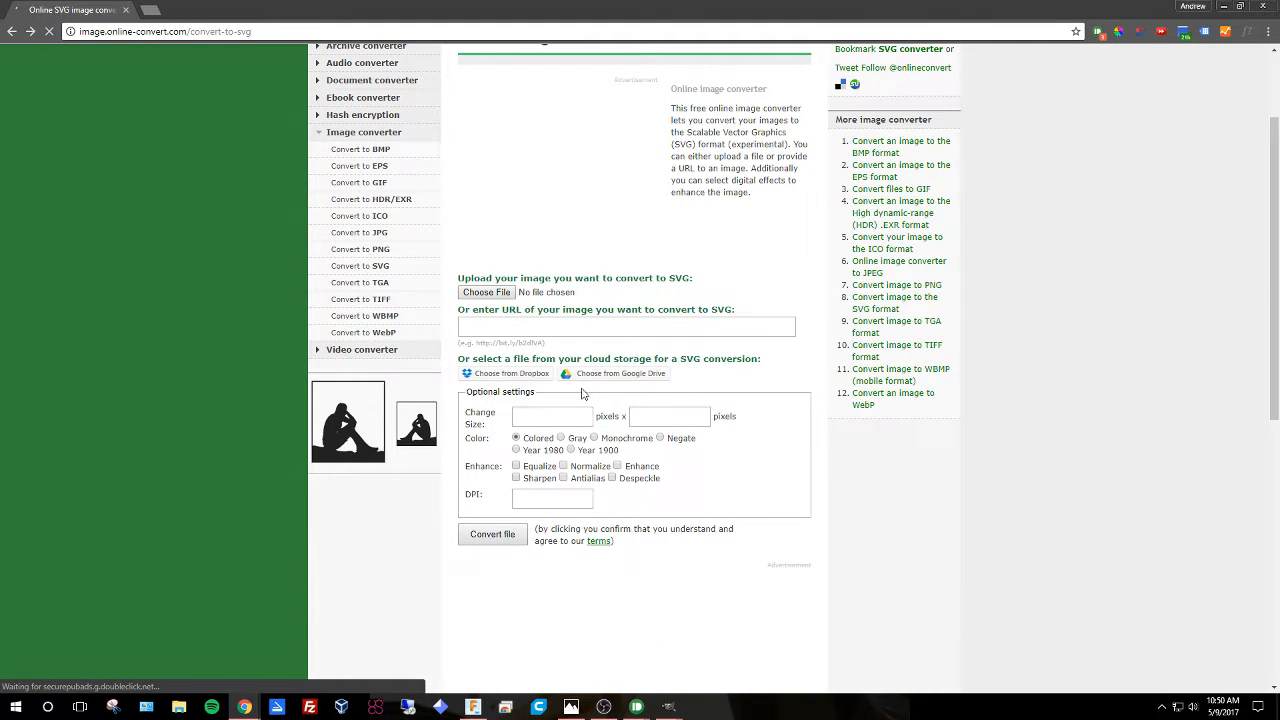
Choose MagSheath LogoHDnorm.png from the Desktop as the image to convert.
left_click(500, 294)
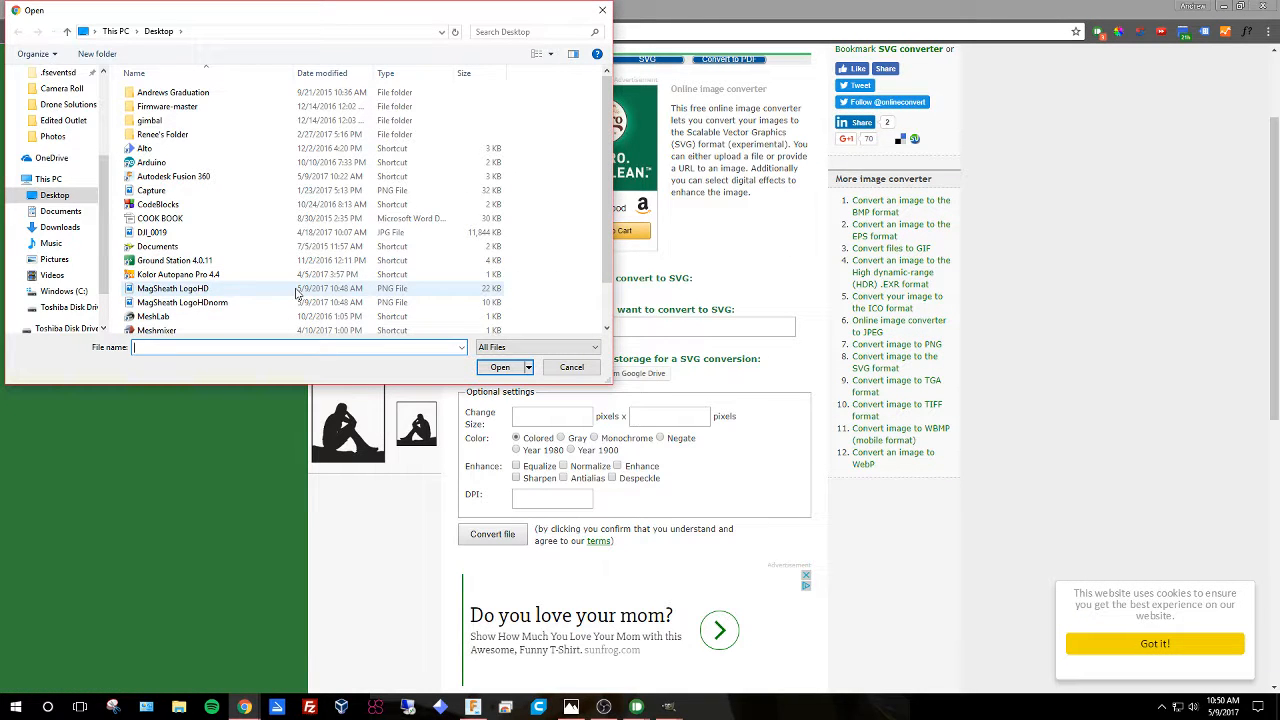
left_click(291, 301)
left_click(502, 368)
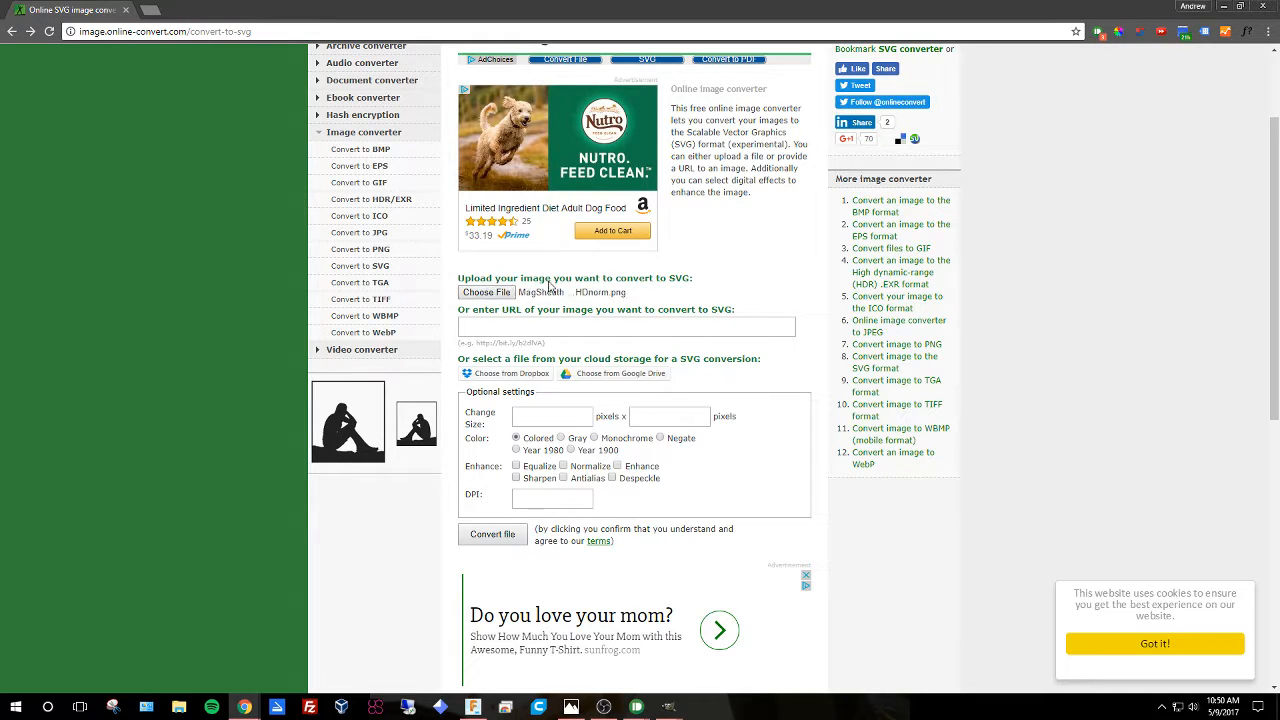
Choose MagSheath LogoHD.png instead and convert it to SVG.
left_click(486, 292)
left_click(395, 289)
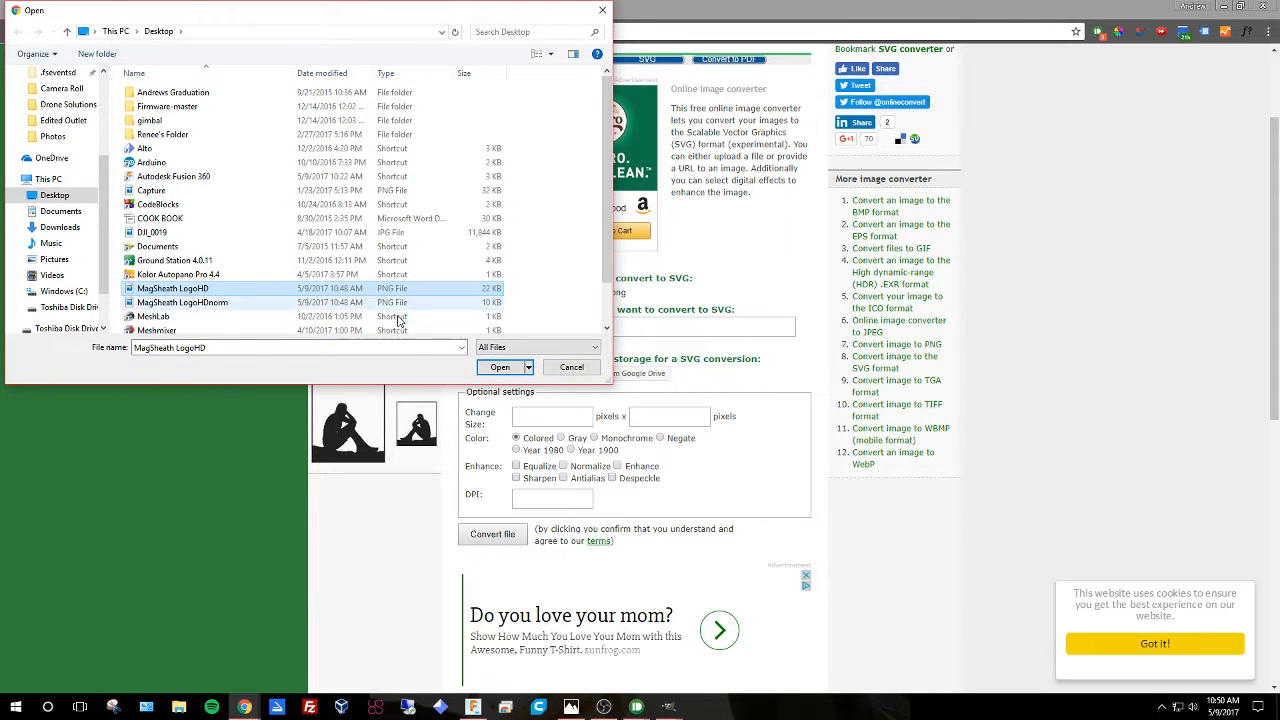
left_click(503, 366)
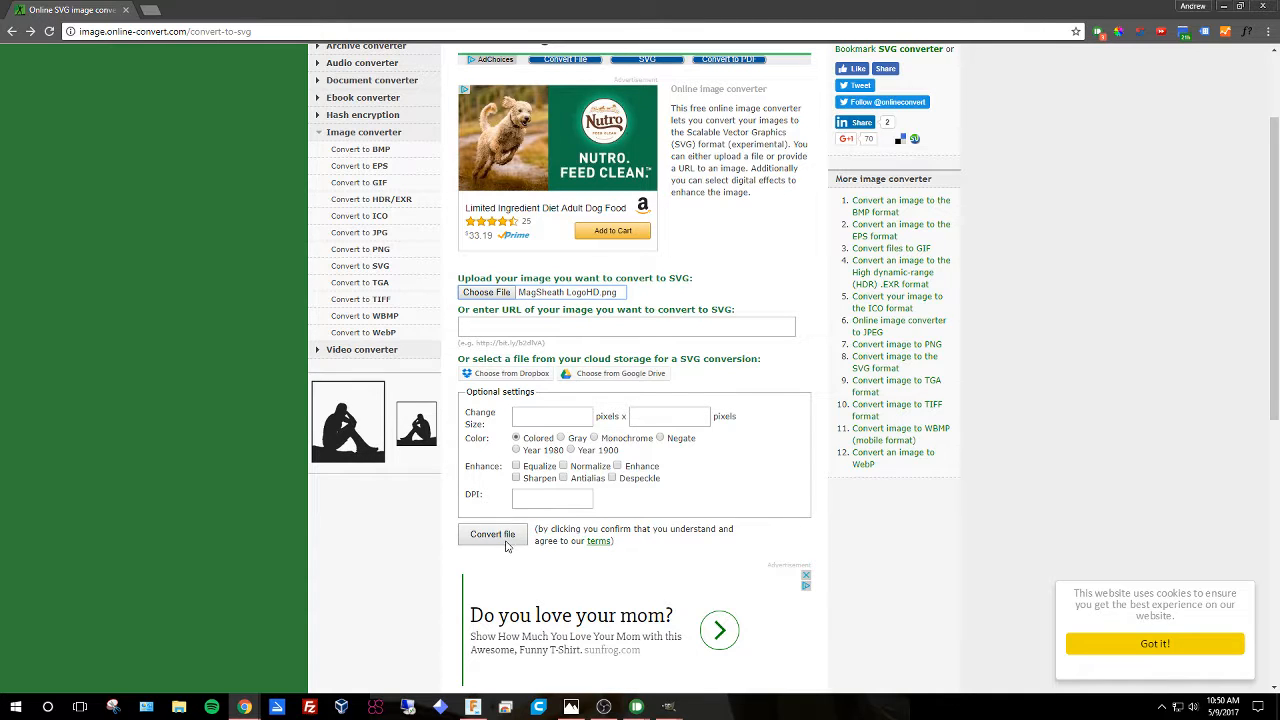
left_click(503, 541)
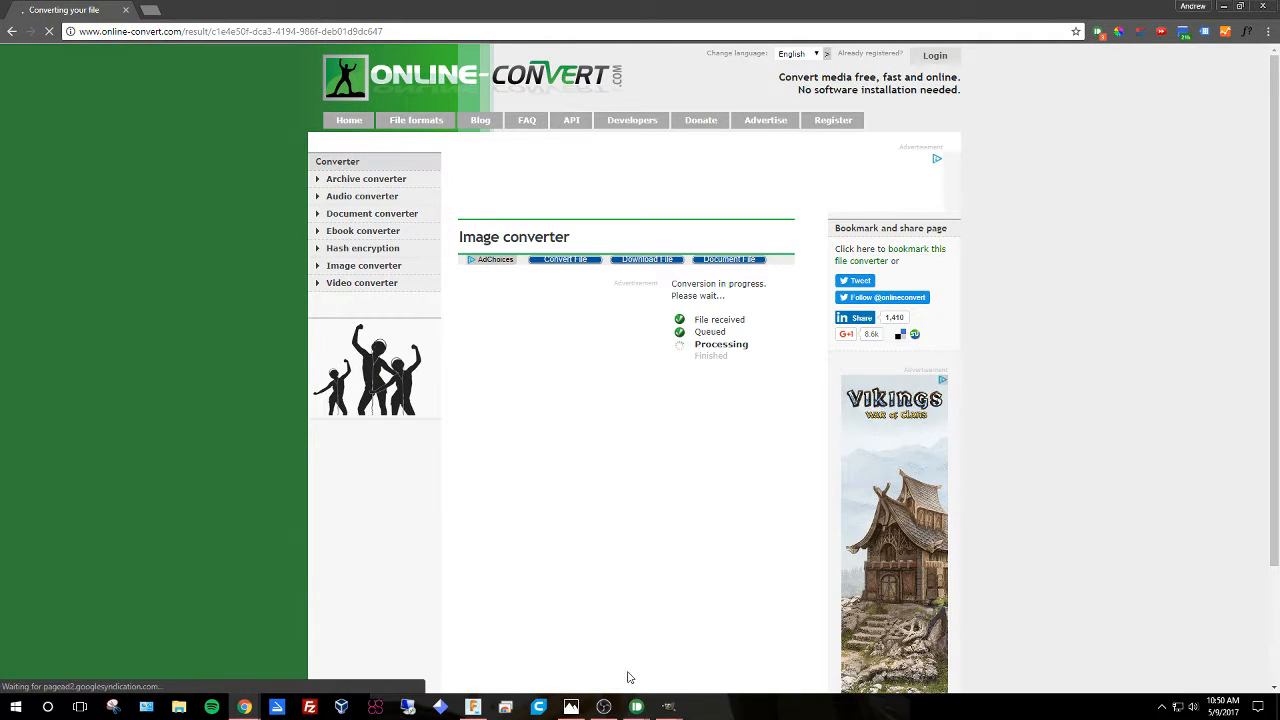
Return to Fusion 360 and start a new design.
mouse_move(476, 707)
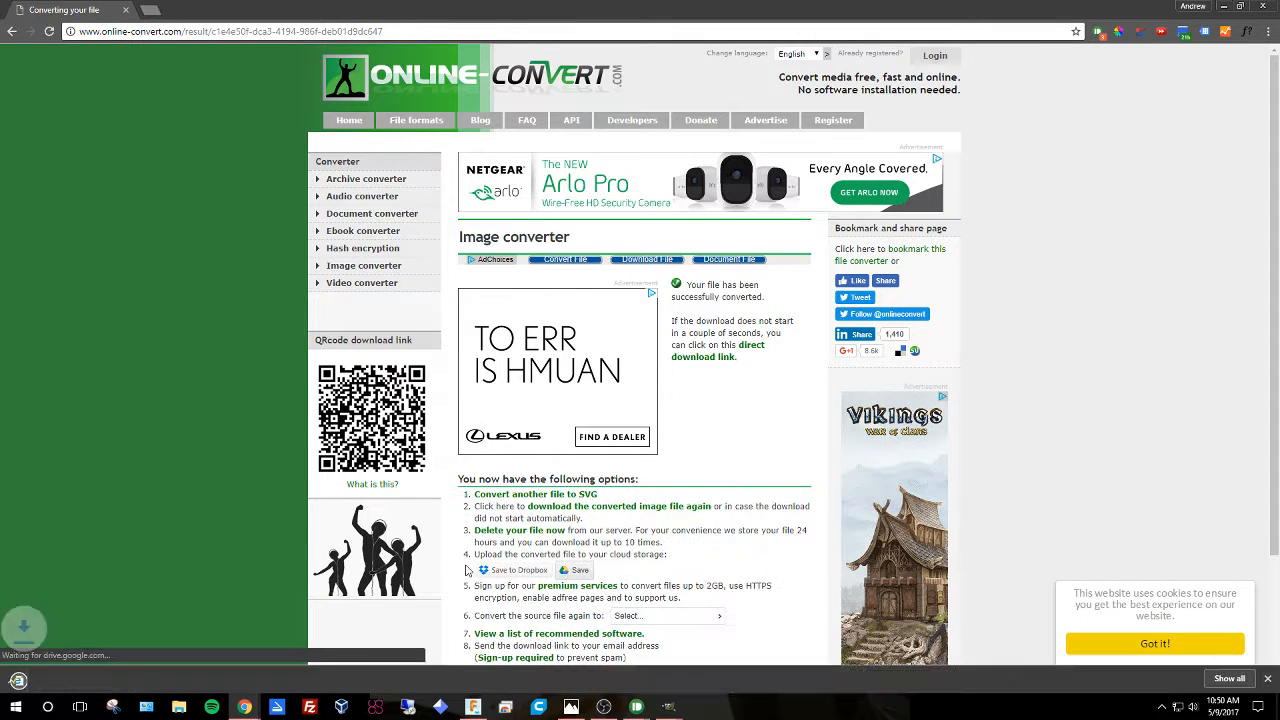
left_click(473, 707)
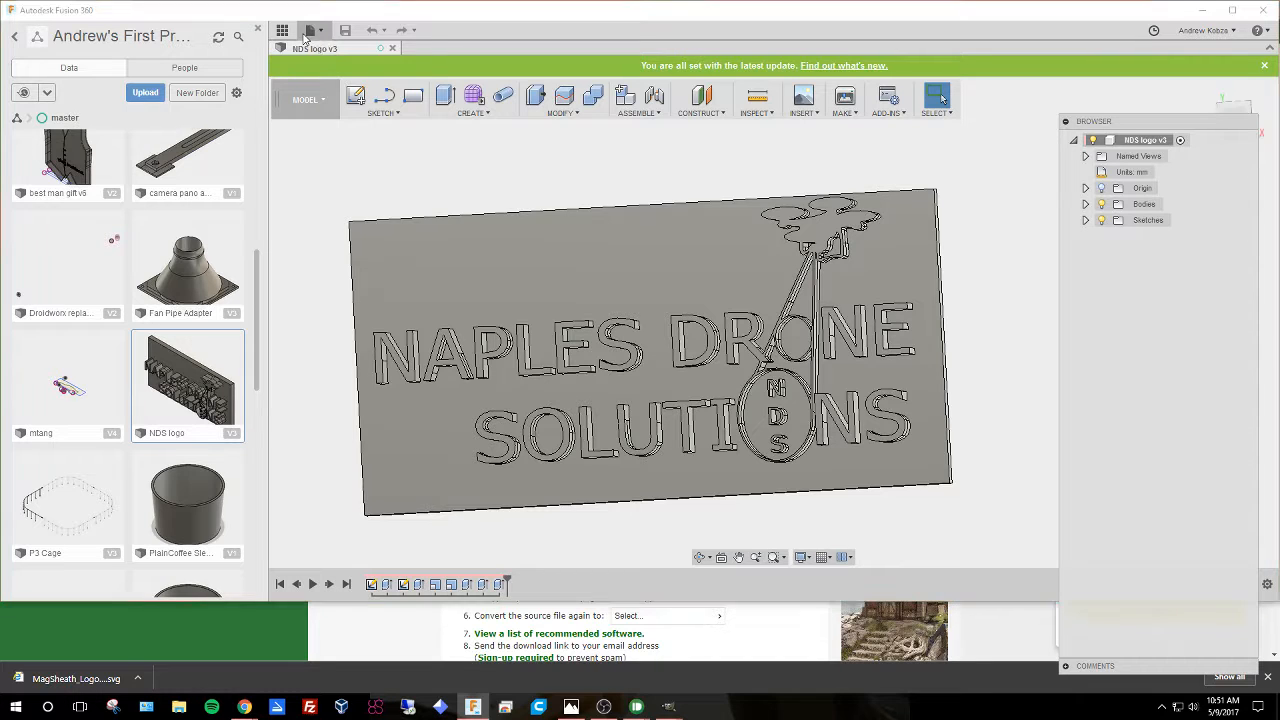
left_click(309, 34)
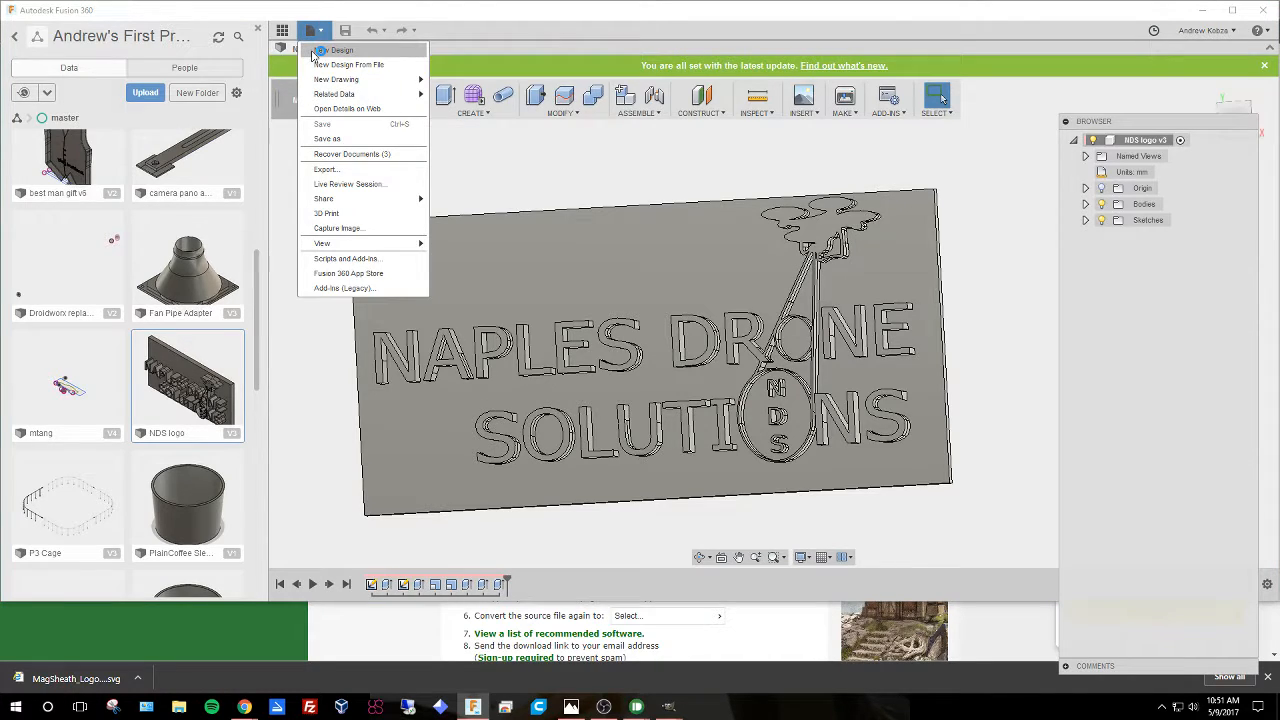
left_click(332, 50)
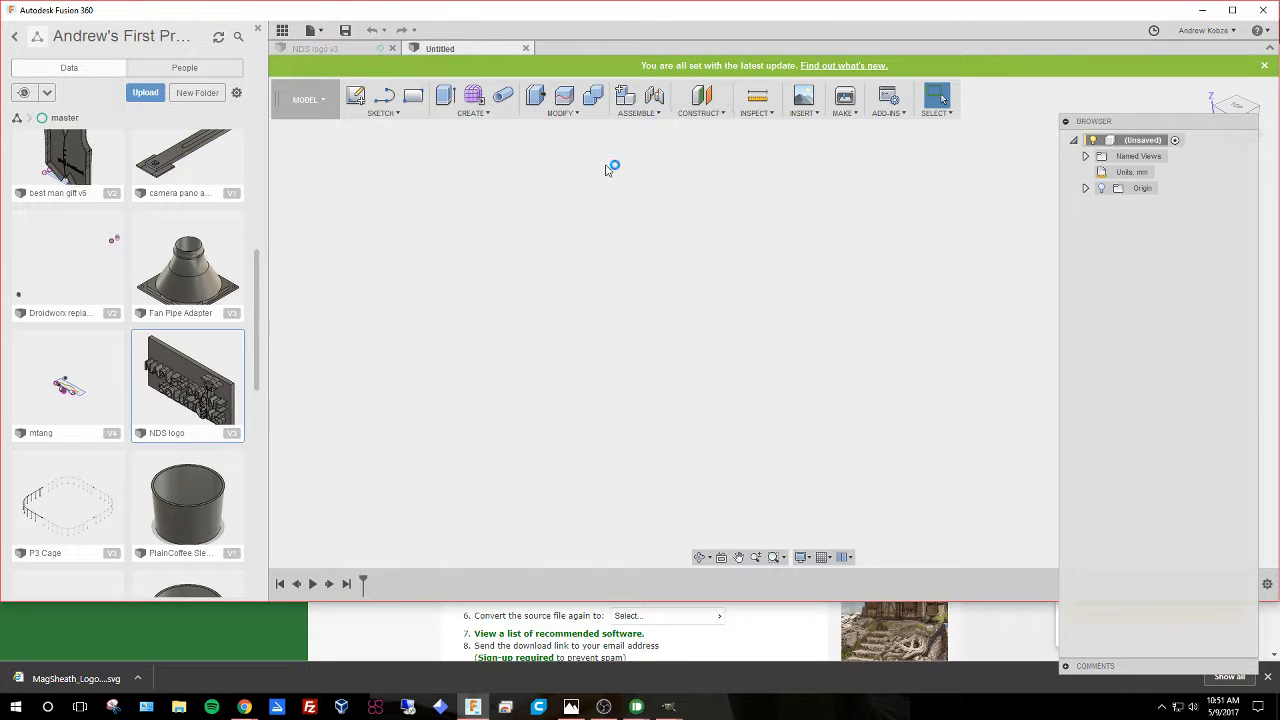
left_click(802, 106)
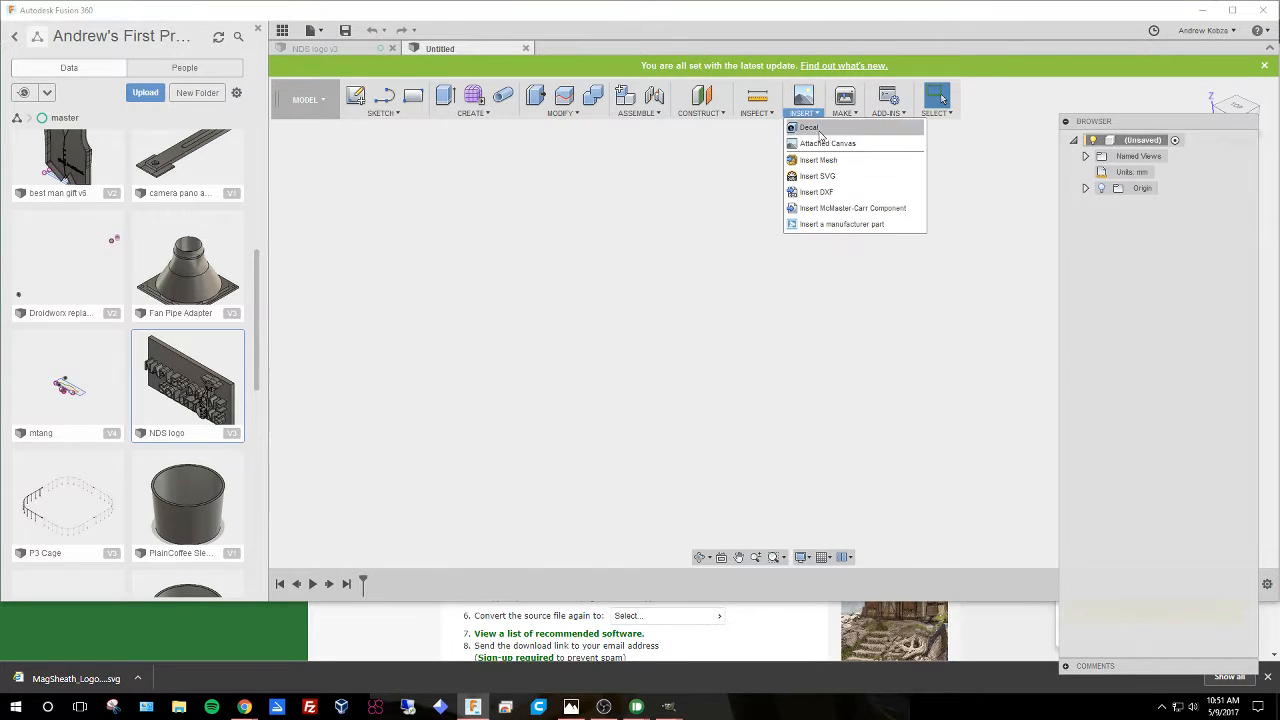
left_click(829, 165)
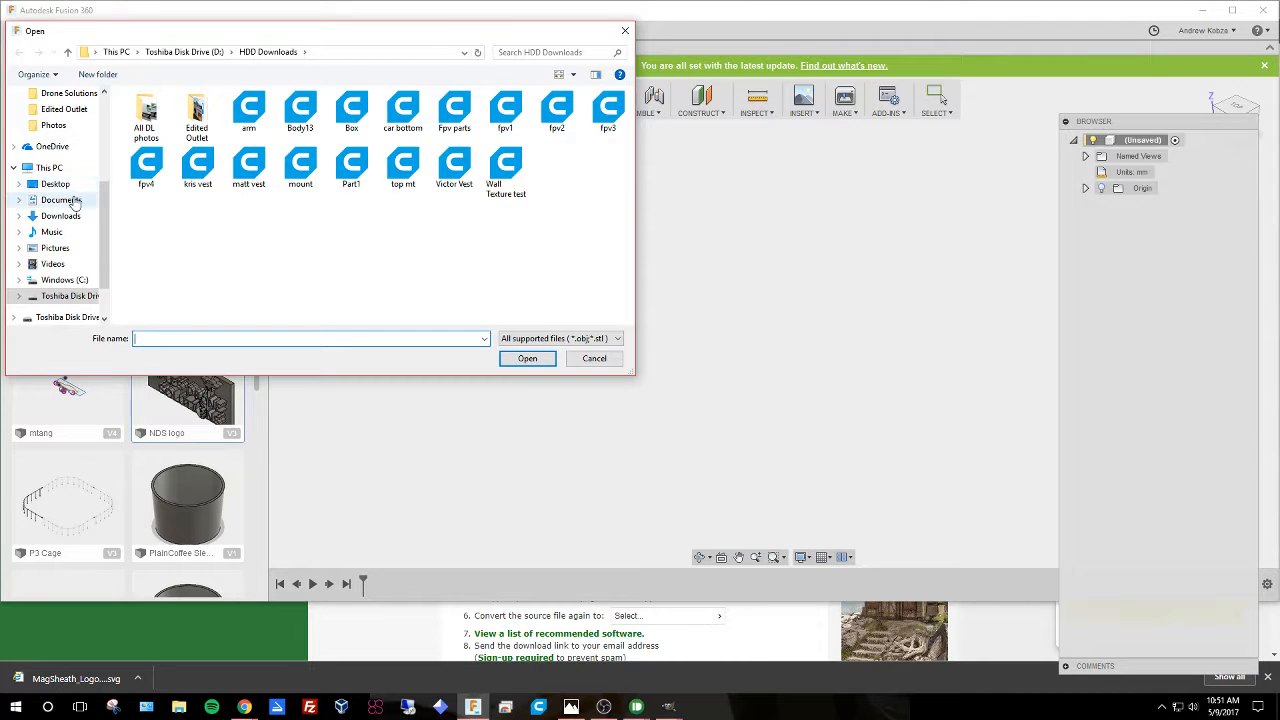
scroll(87, 158, "up", 2)
scroll(85, 155, "up", 4)
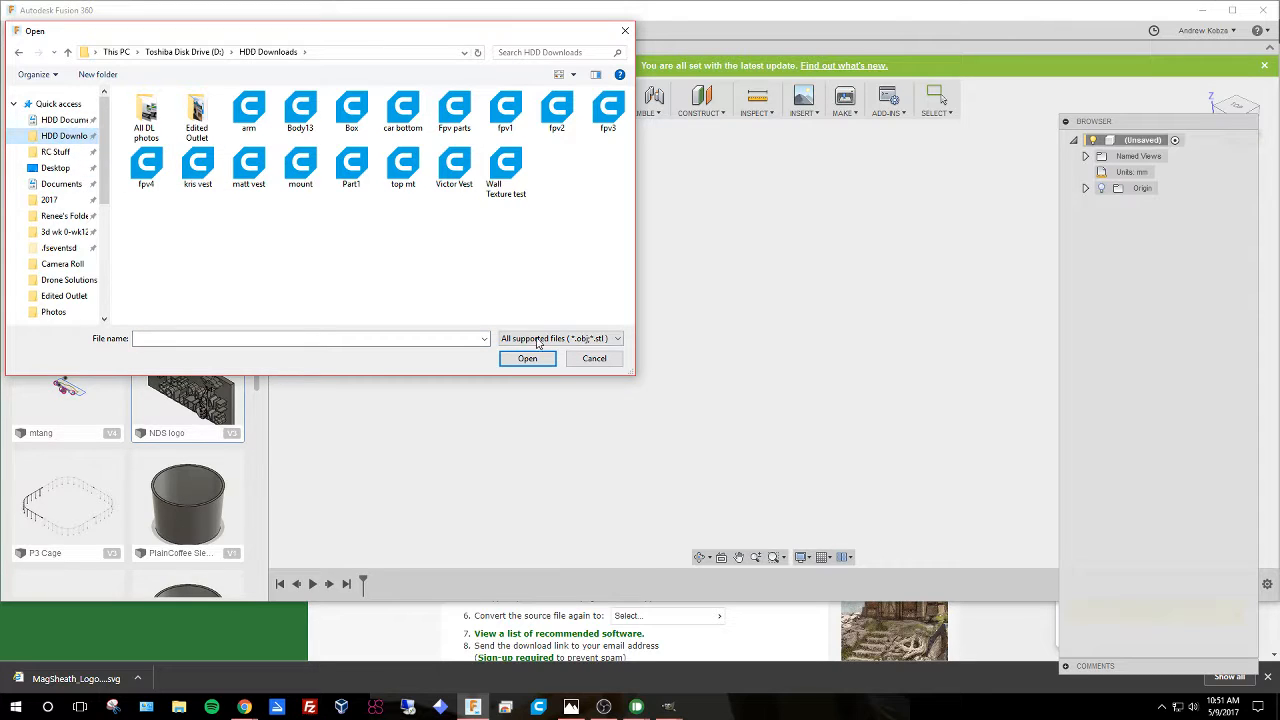
left_click(594, 359)
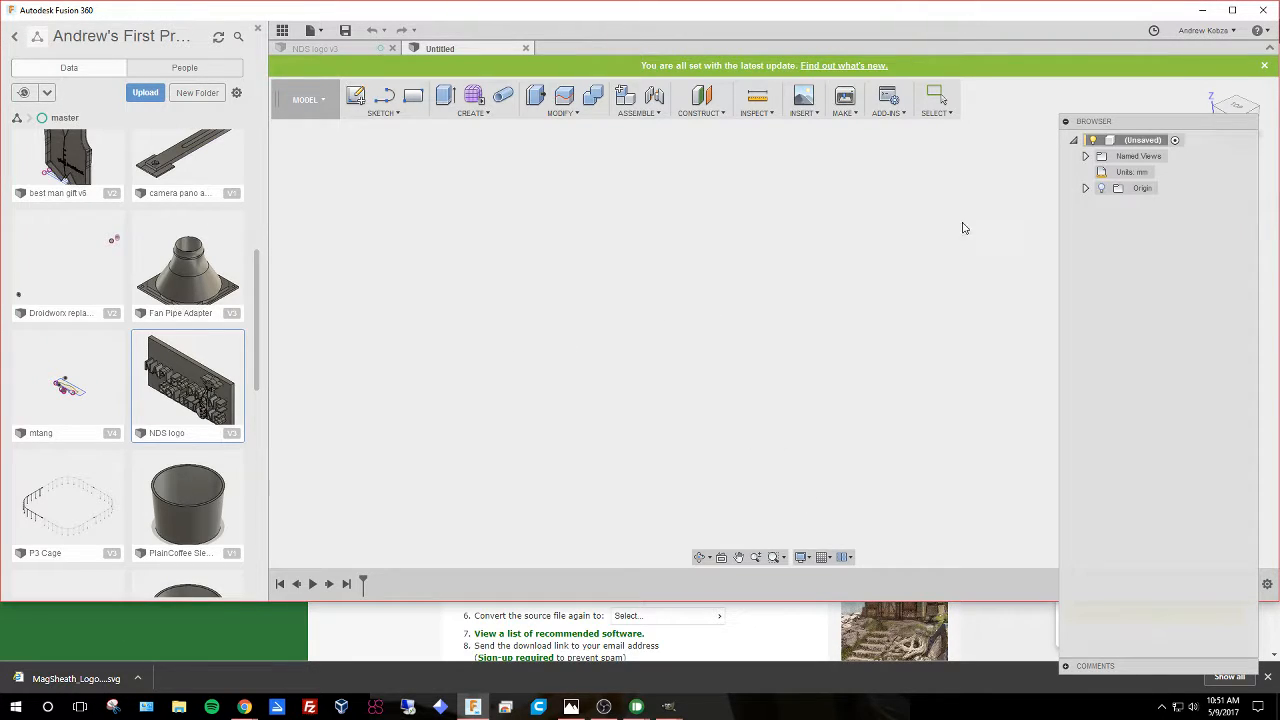
left_click_drag(1171, 122, 1208, 69)
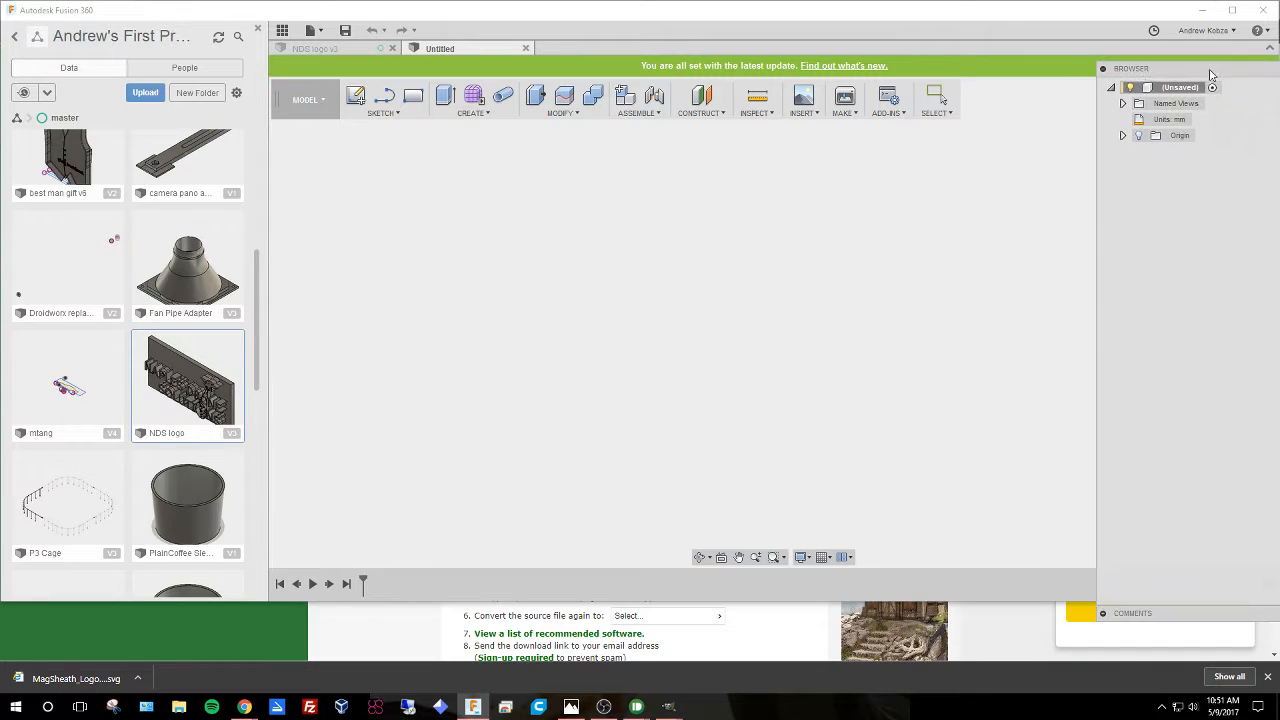
Start Insert SVG on the XY plane and confirm without choosing a file, opening a new sketch.
left_click(806, 113)
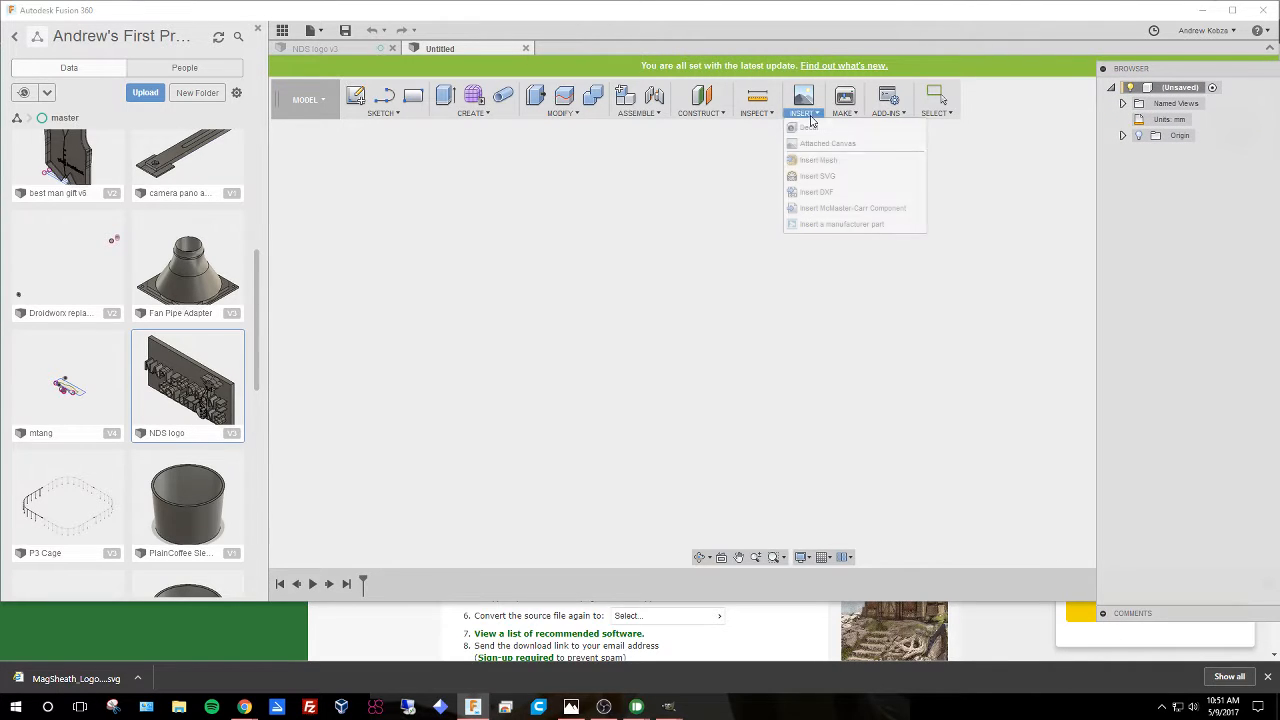
left_click(811, 177)
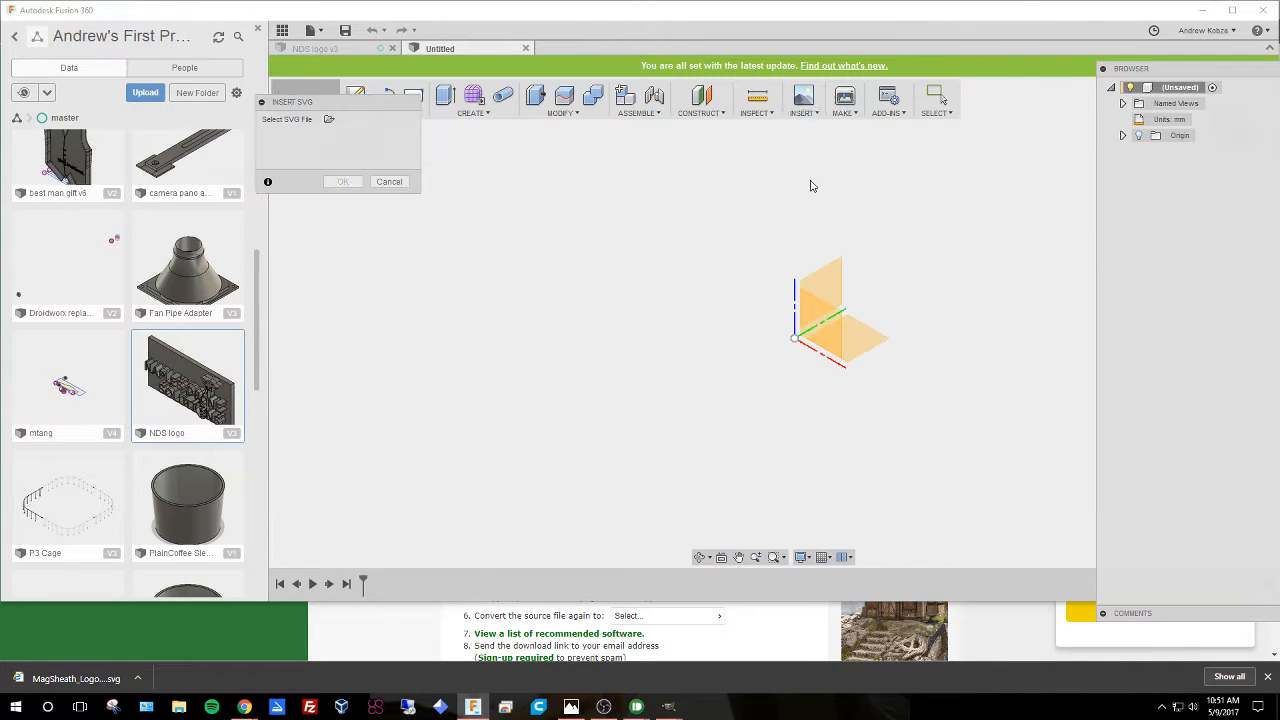
left_click(812, 318)
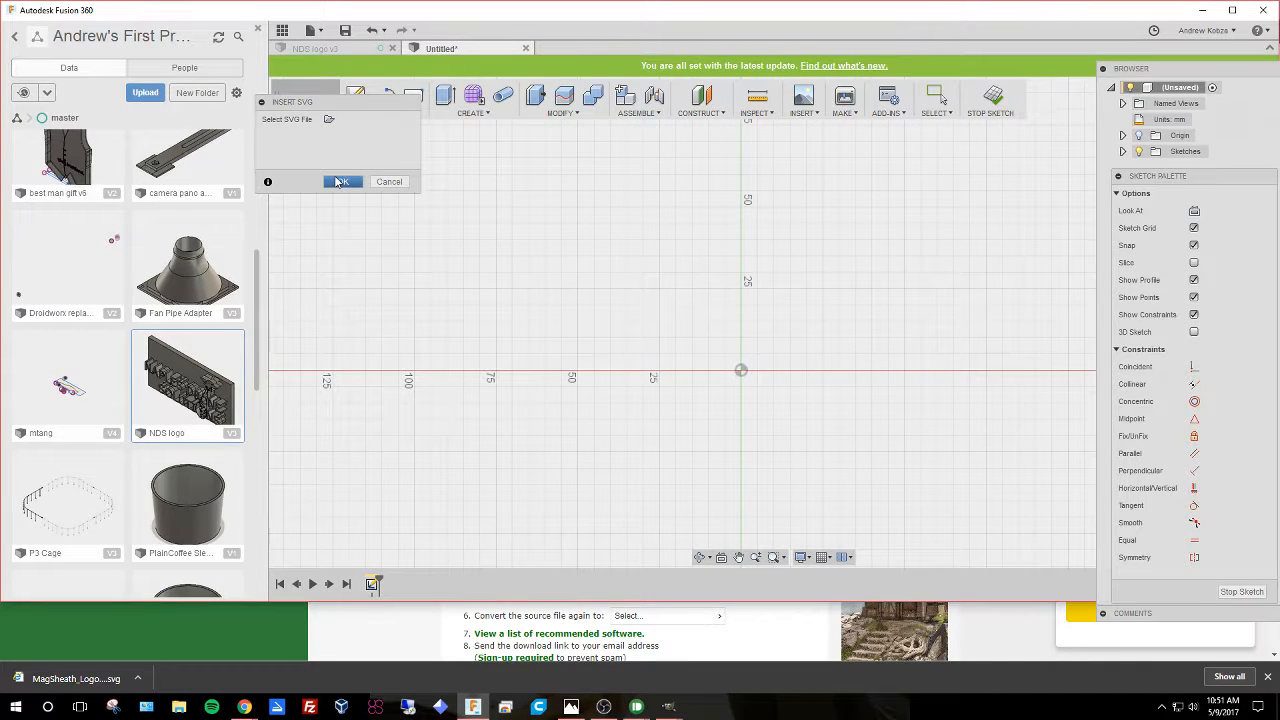
left_click(340, 181)
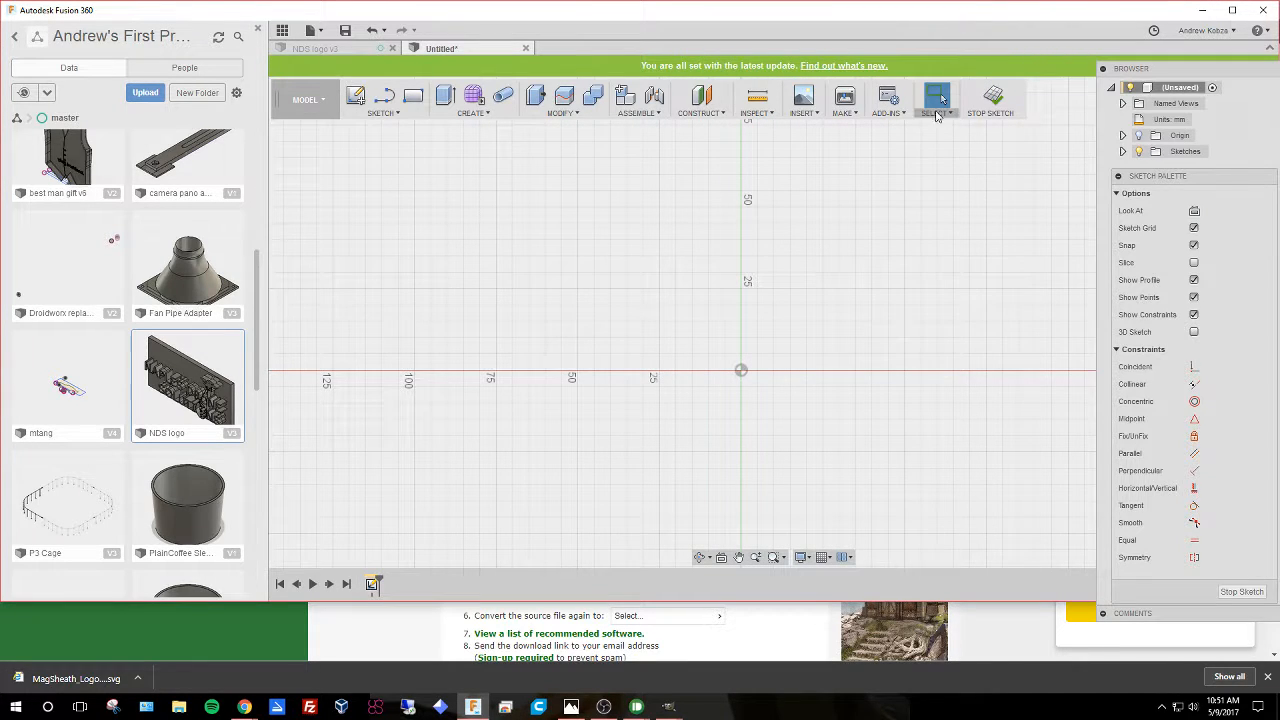
Insert the SVG file MagSheath_LogoHD (1) into the sketch.
left_click(803, 112)
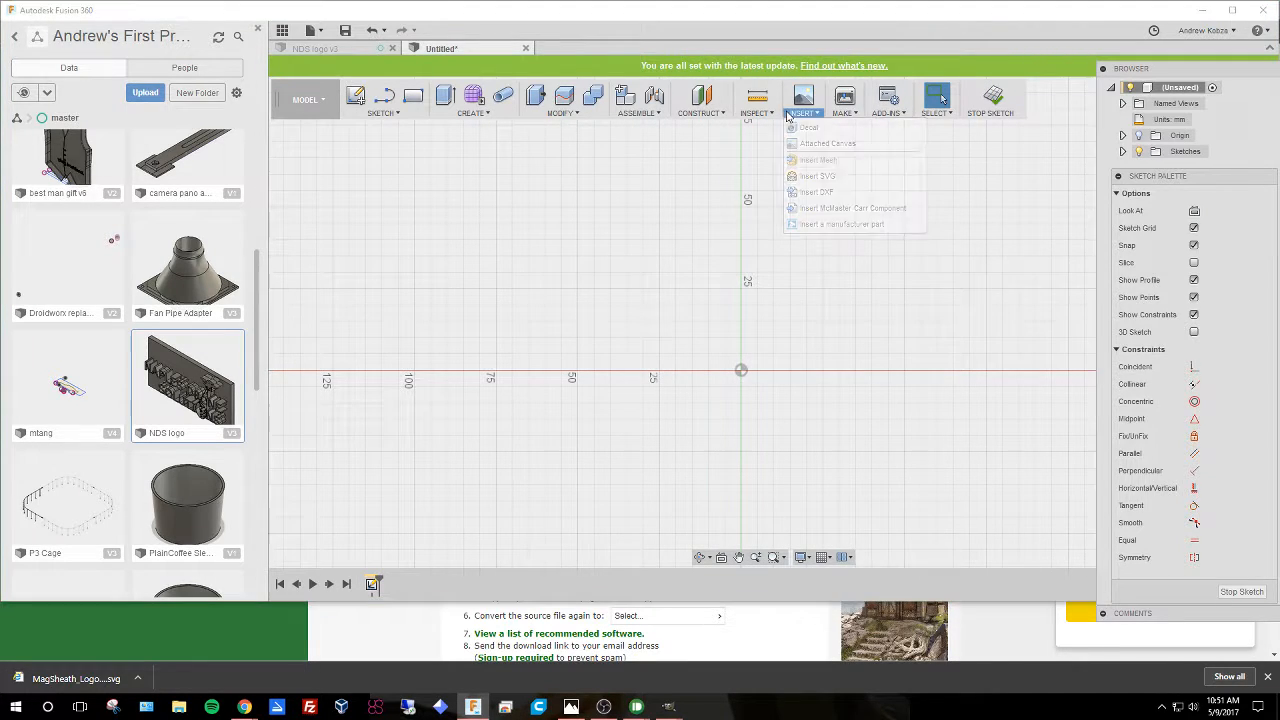
left_click(811, 175)
left_click(329, 119)
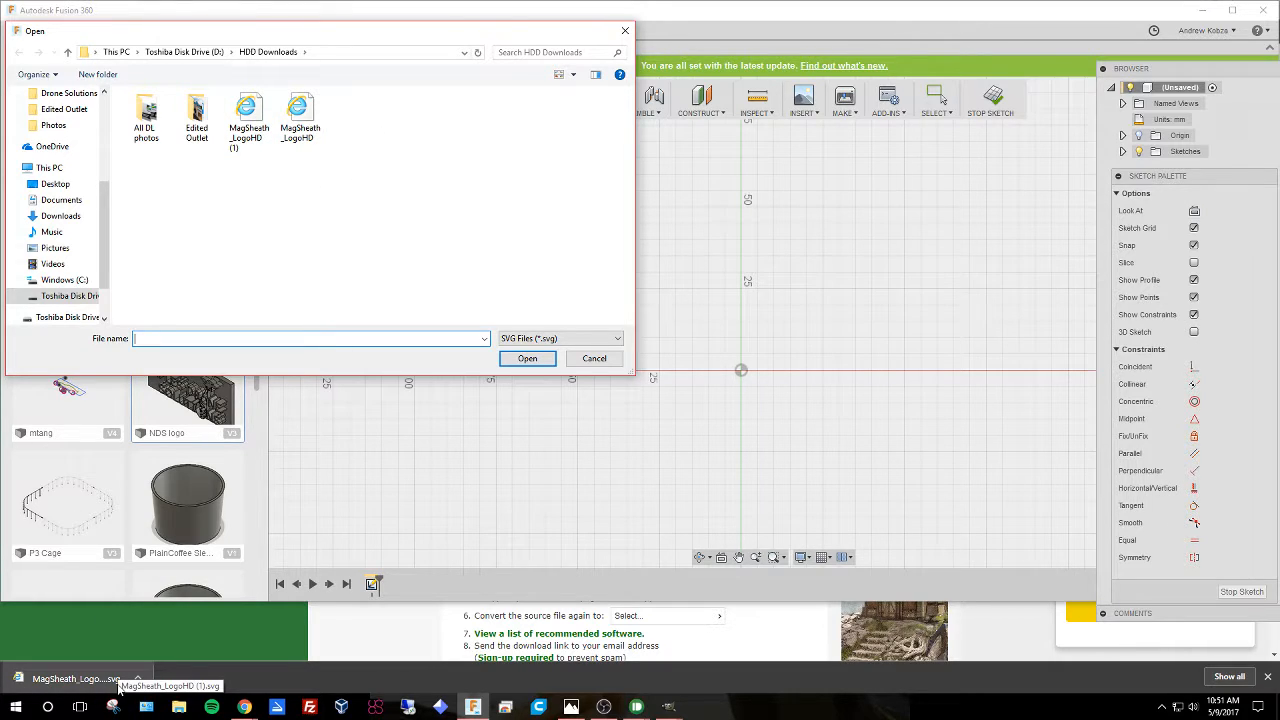
left_click(252, 125)
left_click(527, 358)
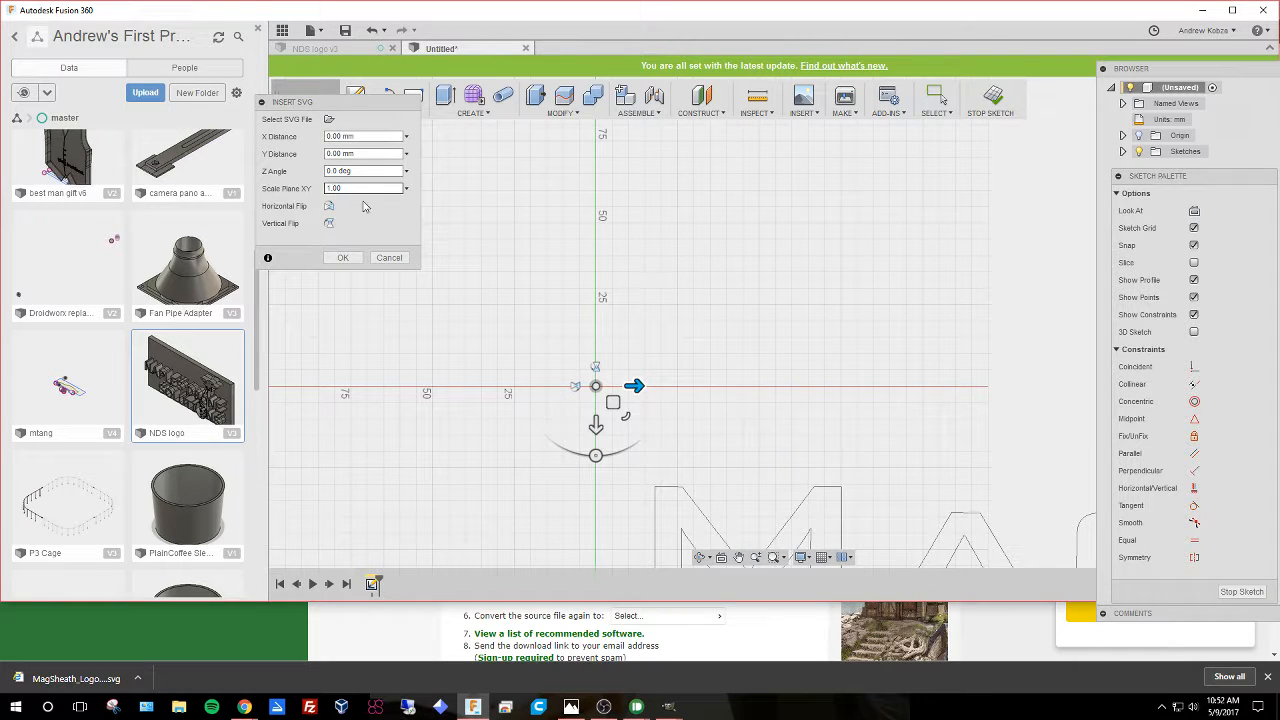
Set the SVG's XY scale to 2 and finish inserting the logo.
scroll(829, 371, "up", 8)
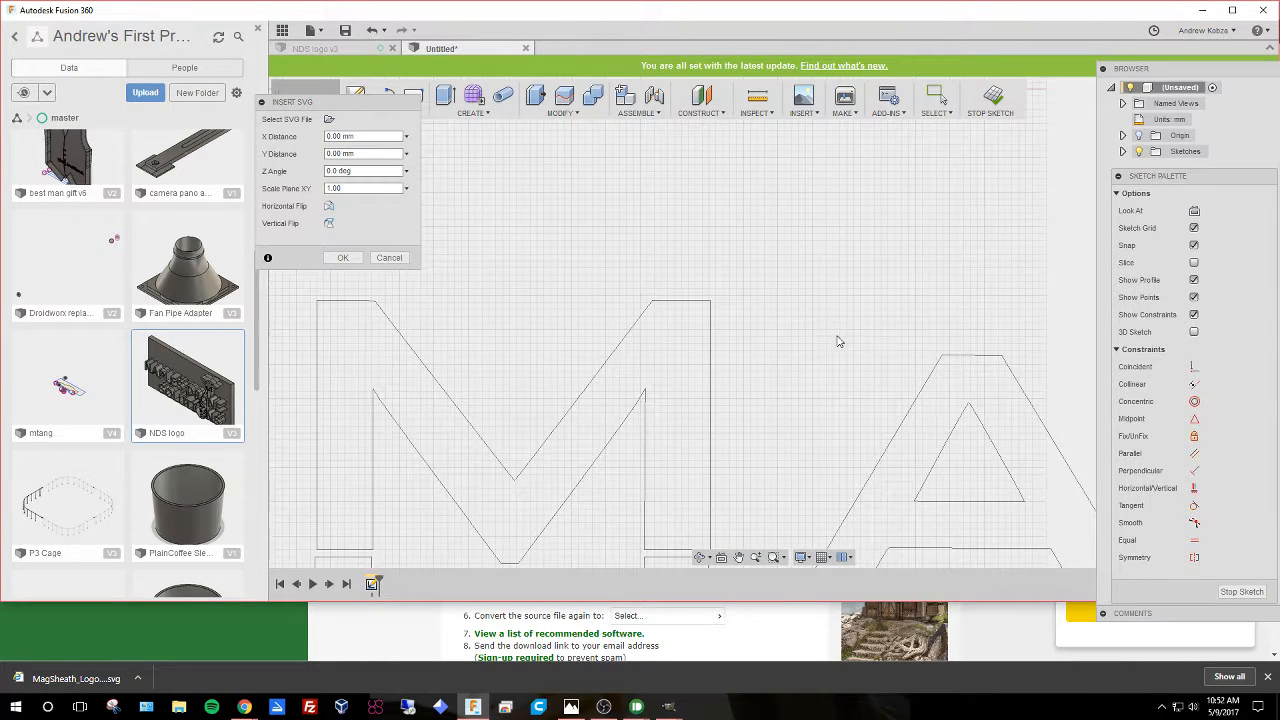
scroll(838, 341, "down", 8)
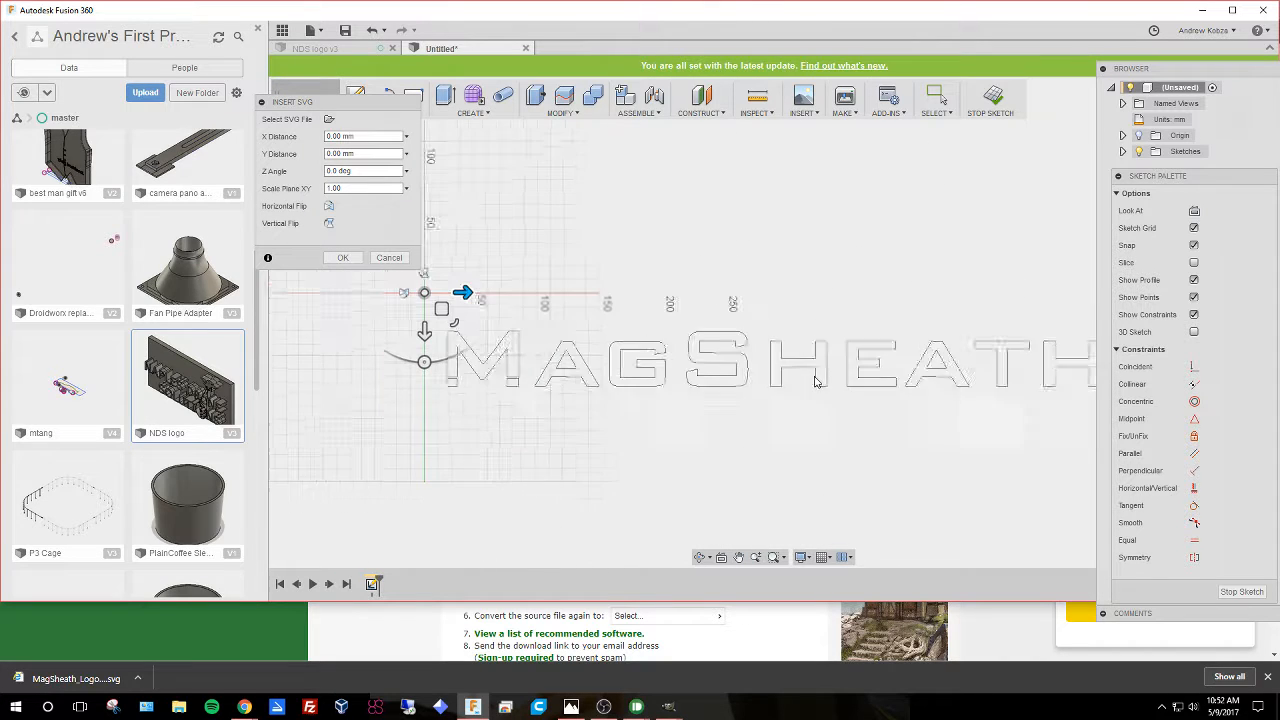
scroll(815, 381, "down", 3)
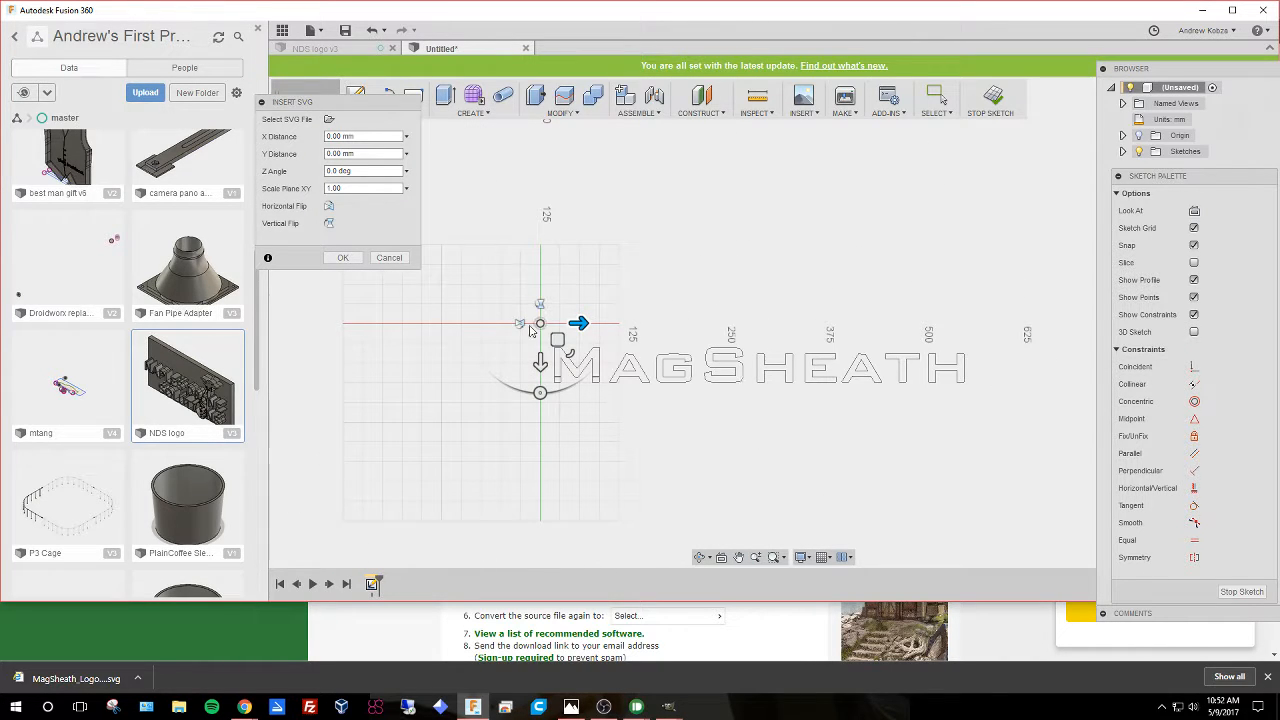
key("Tab")
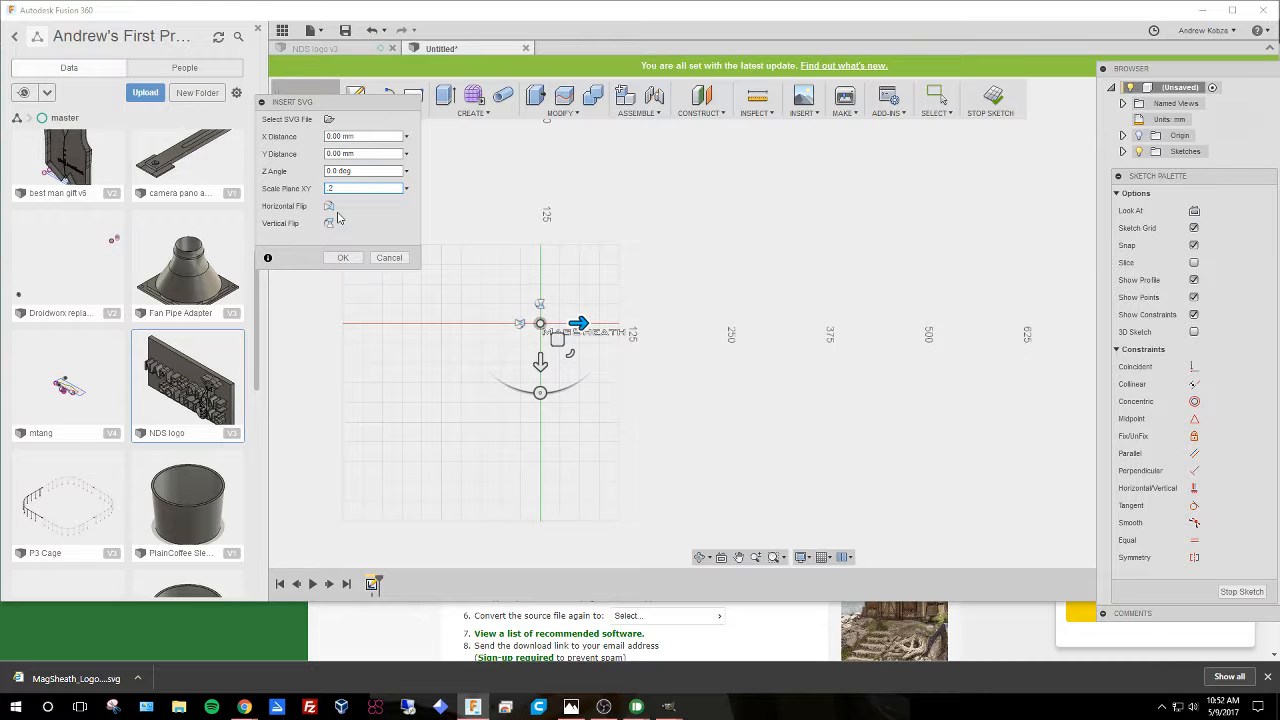
key("Return")
Draw a 2-point rectangle about 113 mm by 32 mm enclosing the MagSheath lettering.
scroll(564, 334, "up", 5)
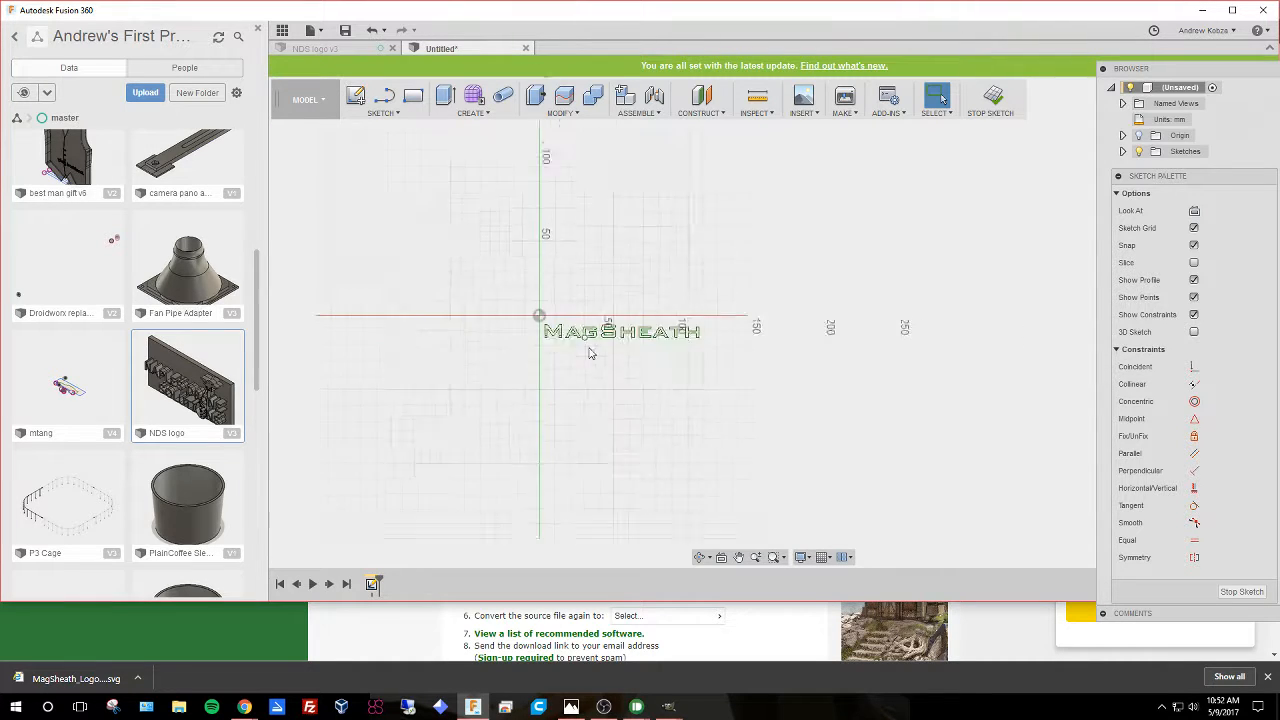
scroll(670, 365, "up", 1)
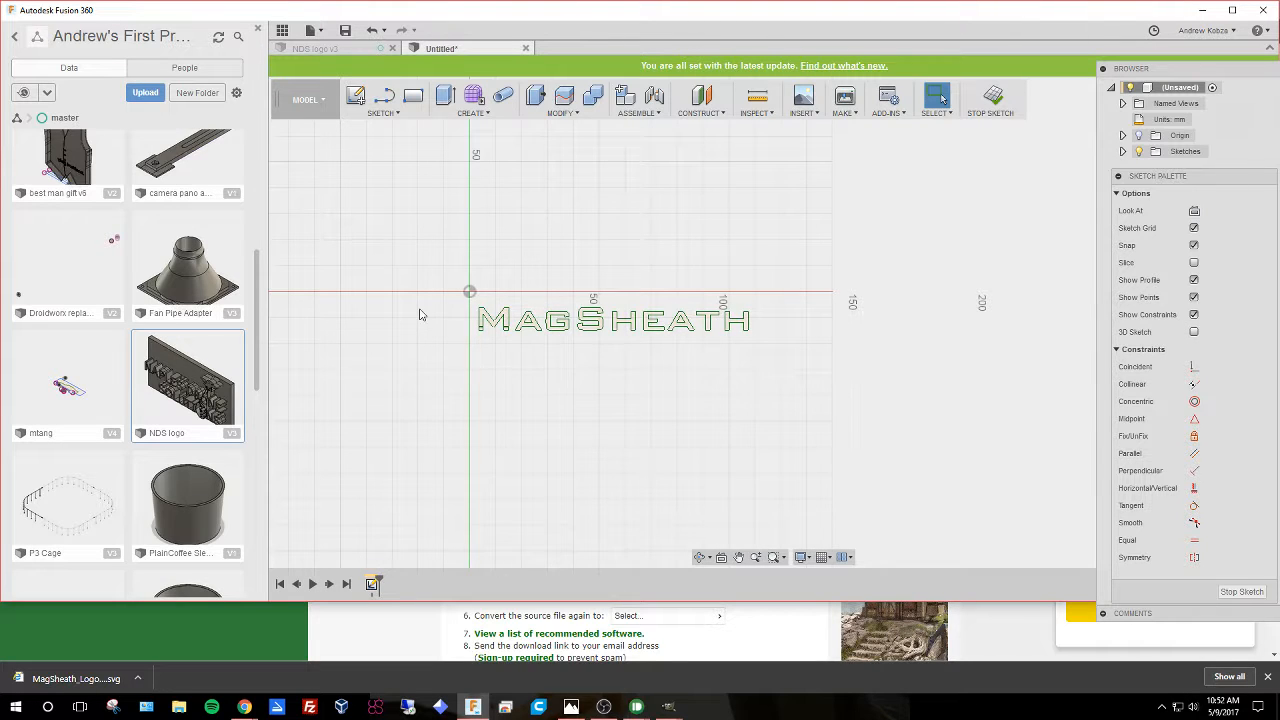
mouse_move(752, 401)
middle_mouse_down("shift")
mouse_move(723, 289)
mouse_move(517, 249)
mouse_move(467, 347)
mouse_move(594, 417)
mouse_move(603, 474)
mouse_move(674, 262)
mouse_move(671, 291)
mouse_move(643, 277)
mouse_move(674, 251)
mouse_move(645, 273)
middle_mouse_up("shift")
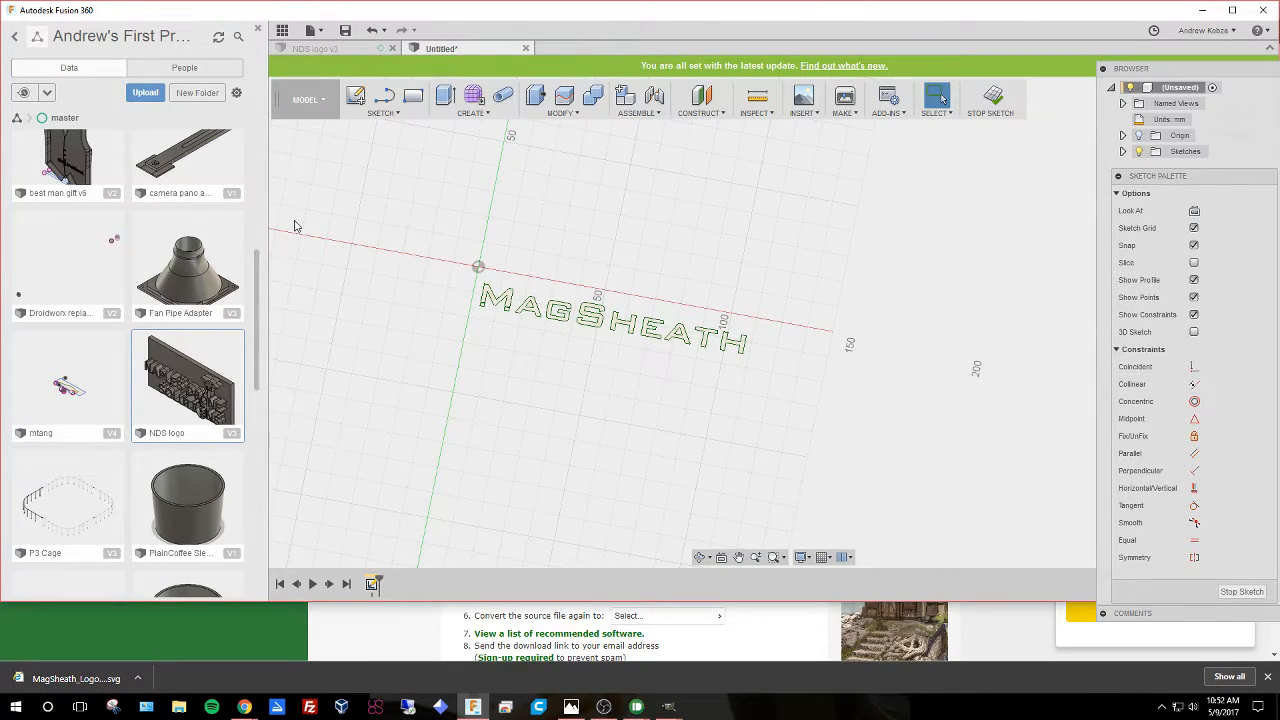
left_click(413, 95)
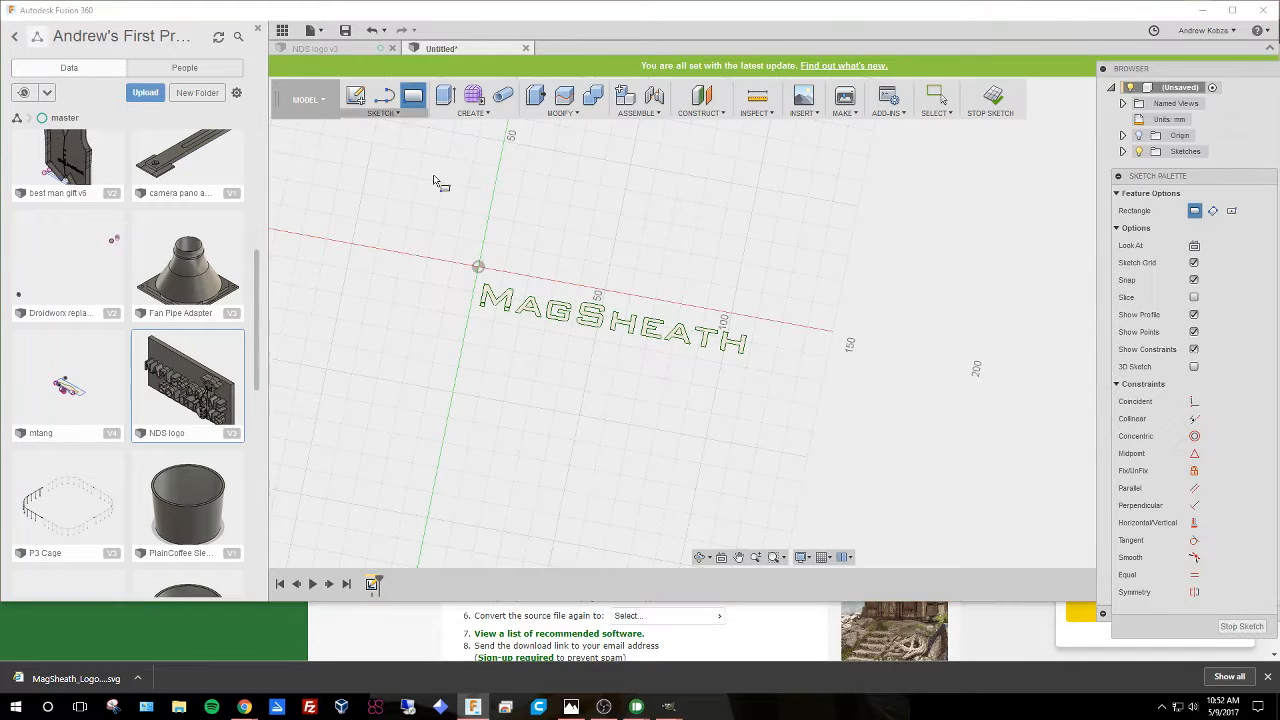
left_click(478, 267)
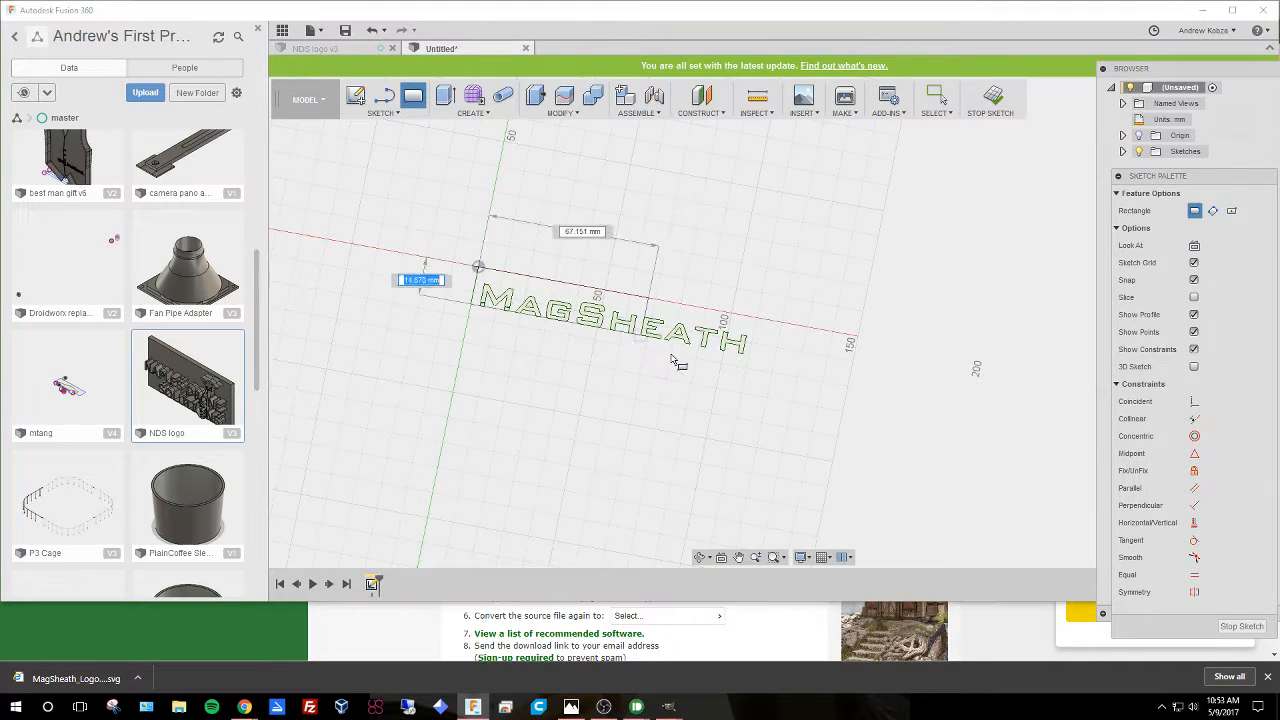
left_click(757, 372)
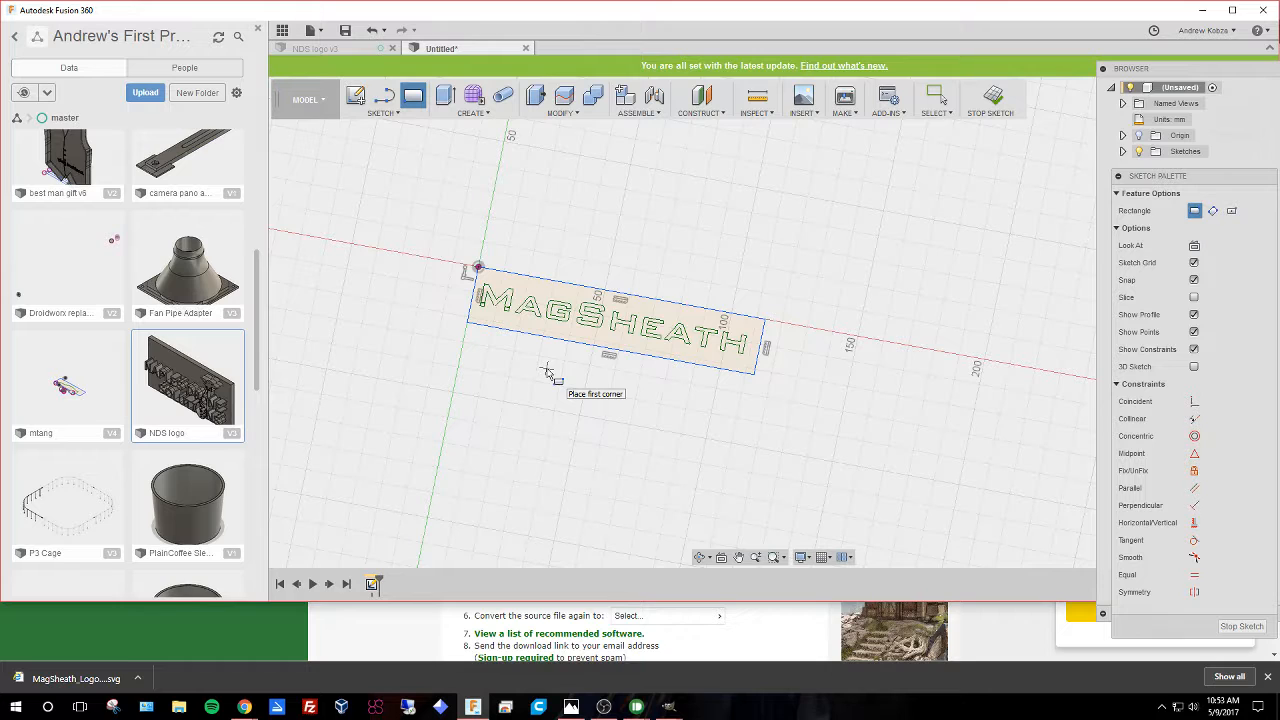
Extrude the plate profile around the letters 3 mm downward, then undo the extrusion.
key("e")
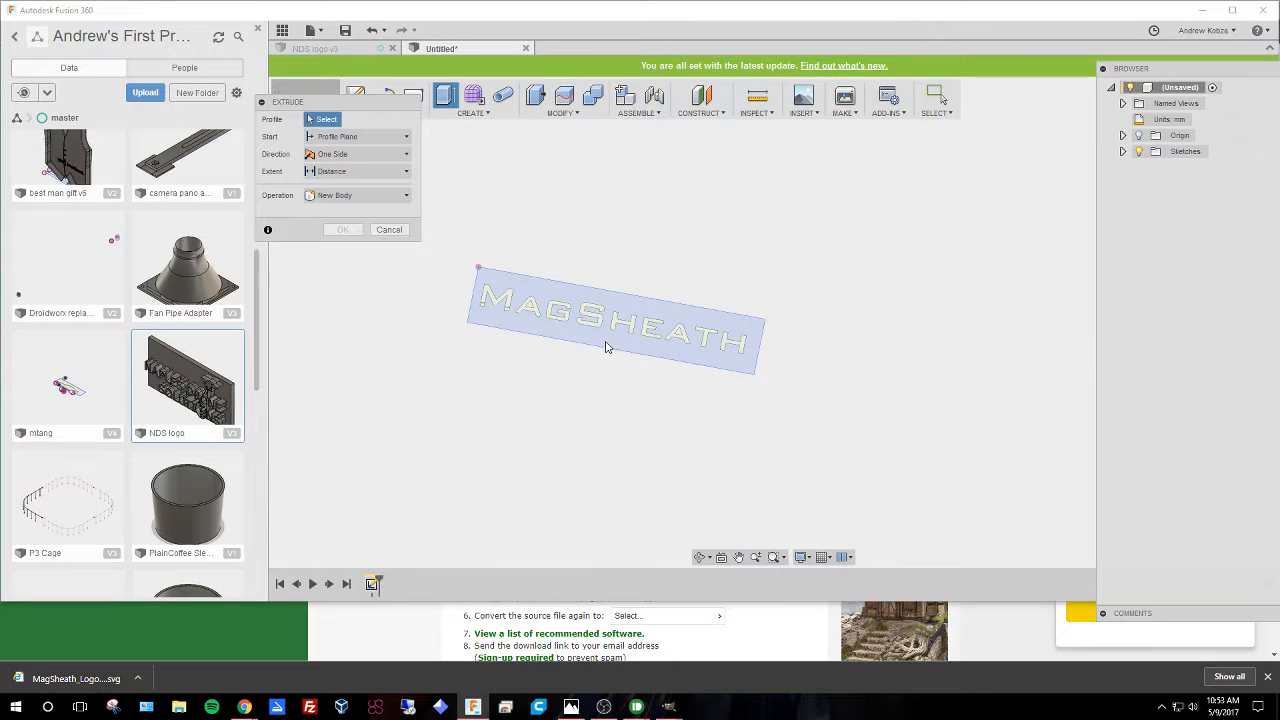
left_click(605, 352)
middle_click_drag(600, 400, 630, 336, "shift")
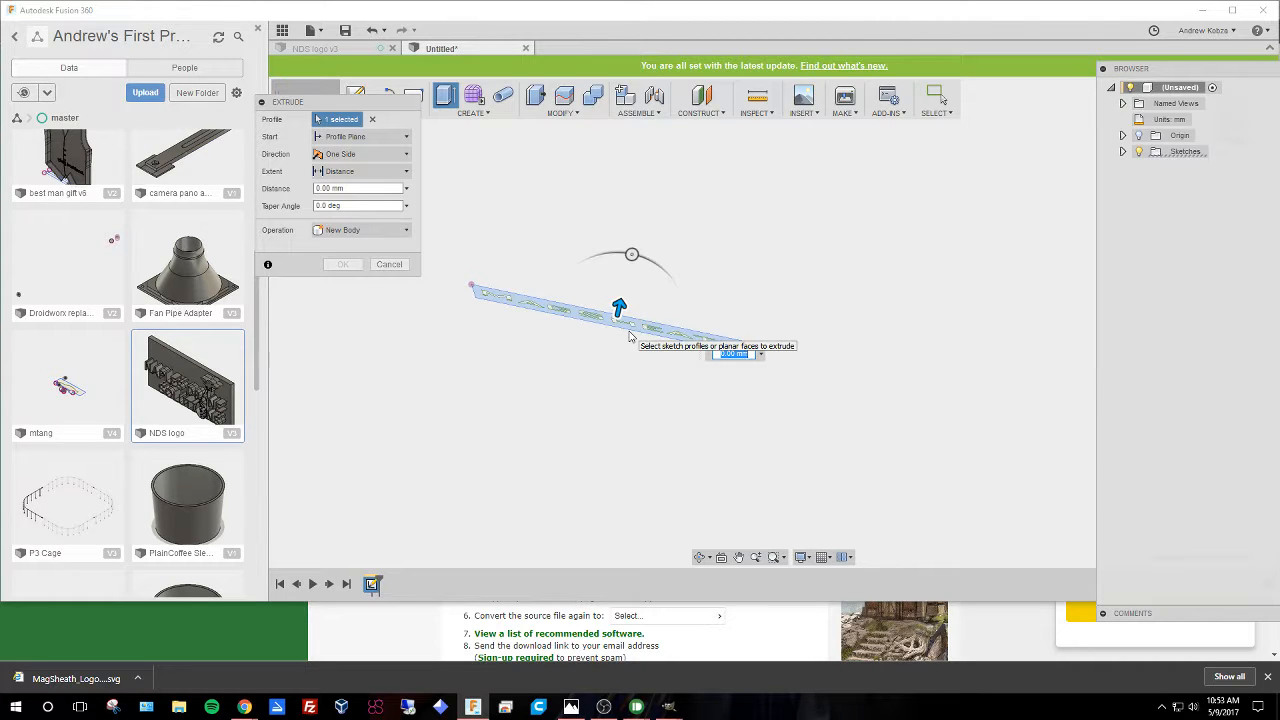
left_click_drag(619, 307, 612, 342)
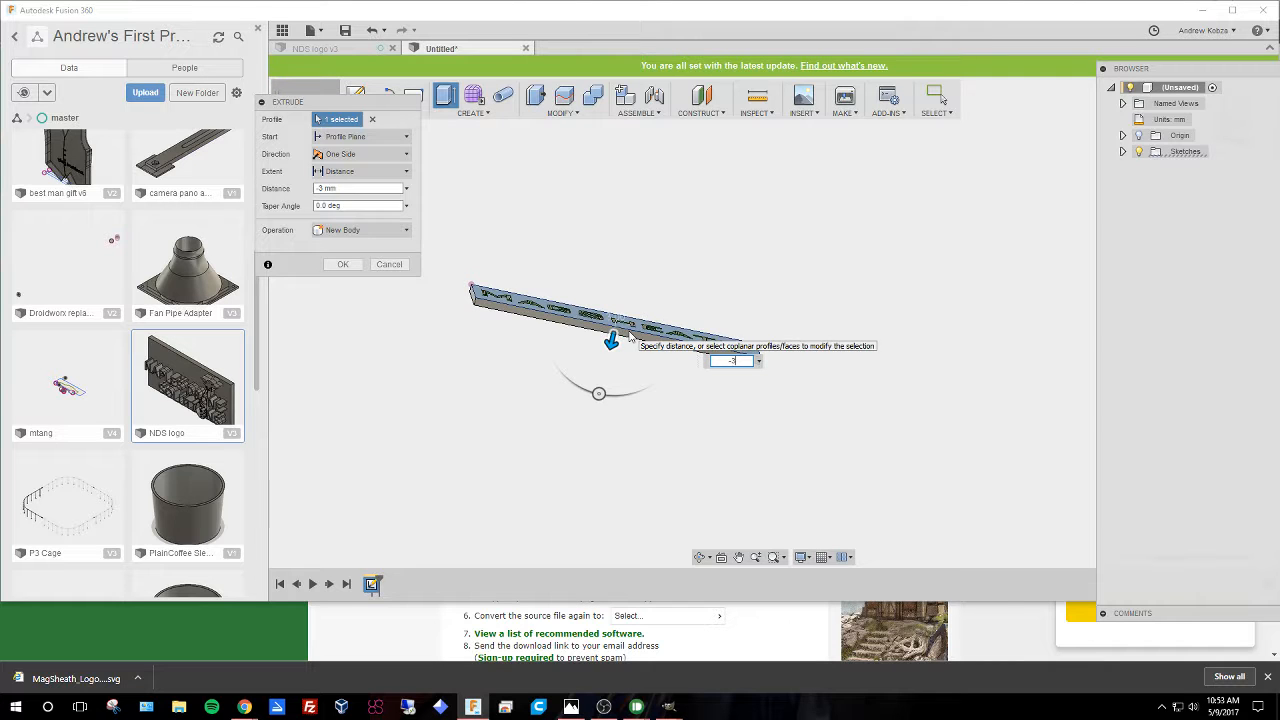
key("Return")
middle_click_drag(645, 210, 582, 260, "shift")
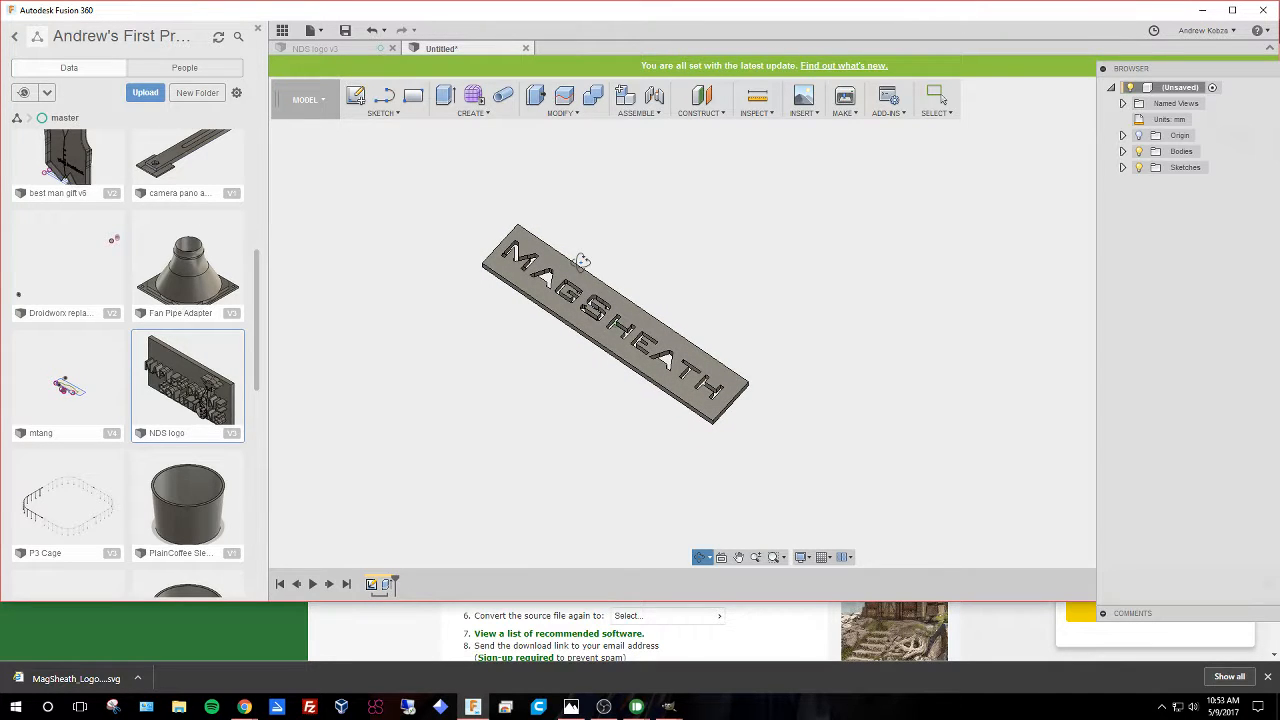
key("Escape")
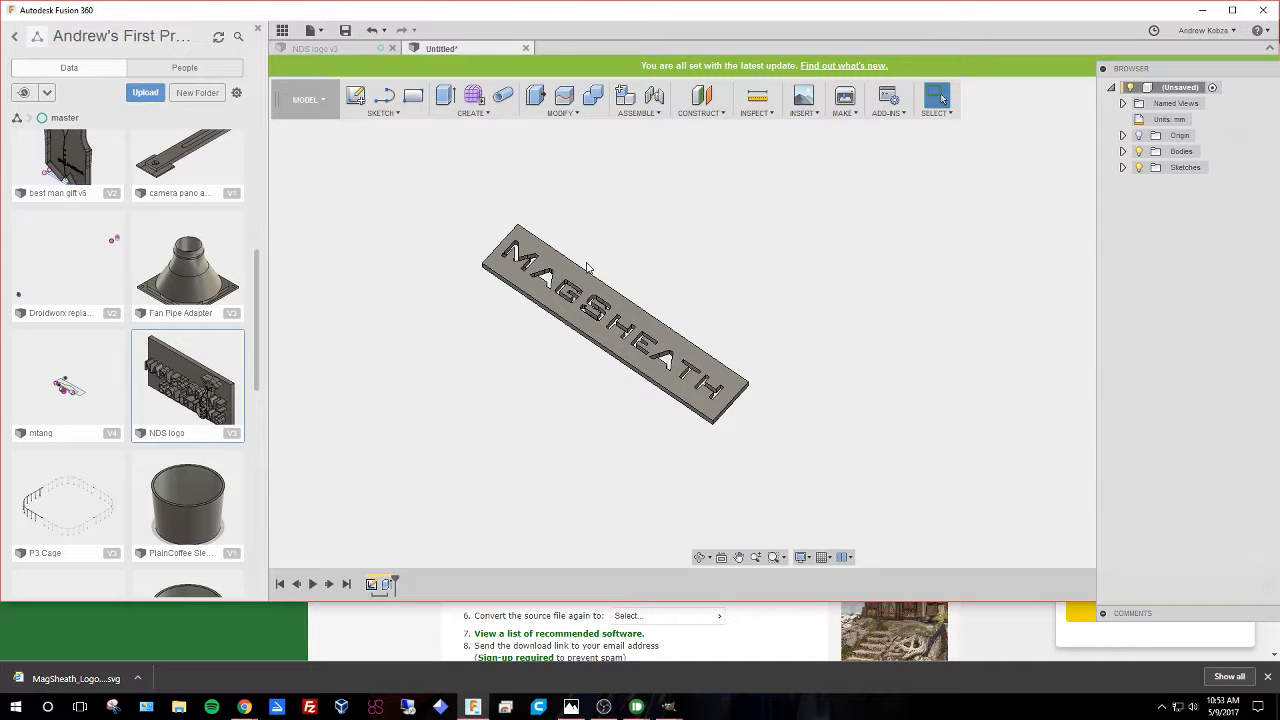
key("ctrl+z")
Select all sketch profiles, including the letters, and extrude them 1 mm downward as a new body.
middle_click_drag(806, 308, 663, 280)
left_click_drag(536, 286, 981, 444)
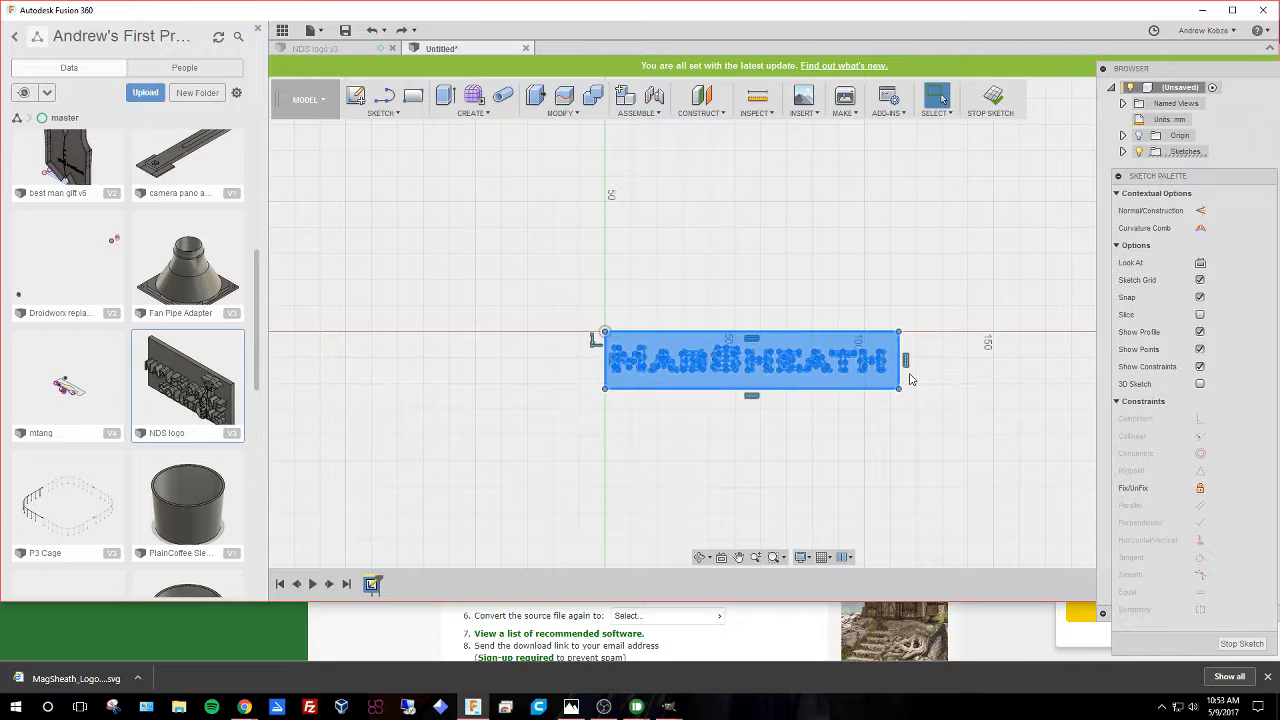
middle_click_drag(909, 374, 760, 429, "shift")
type("e")
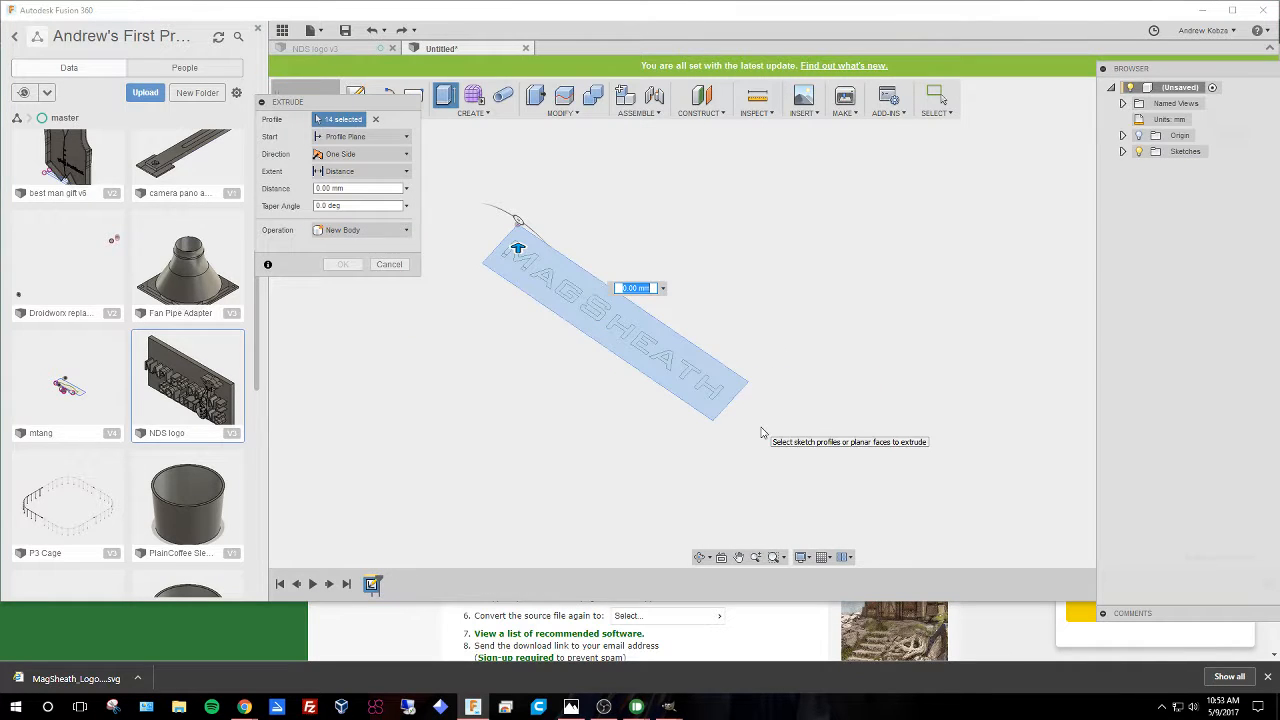
type("-1")
key("Return")
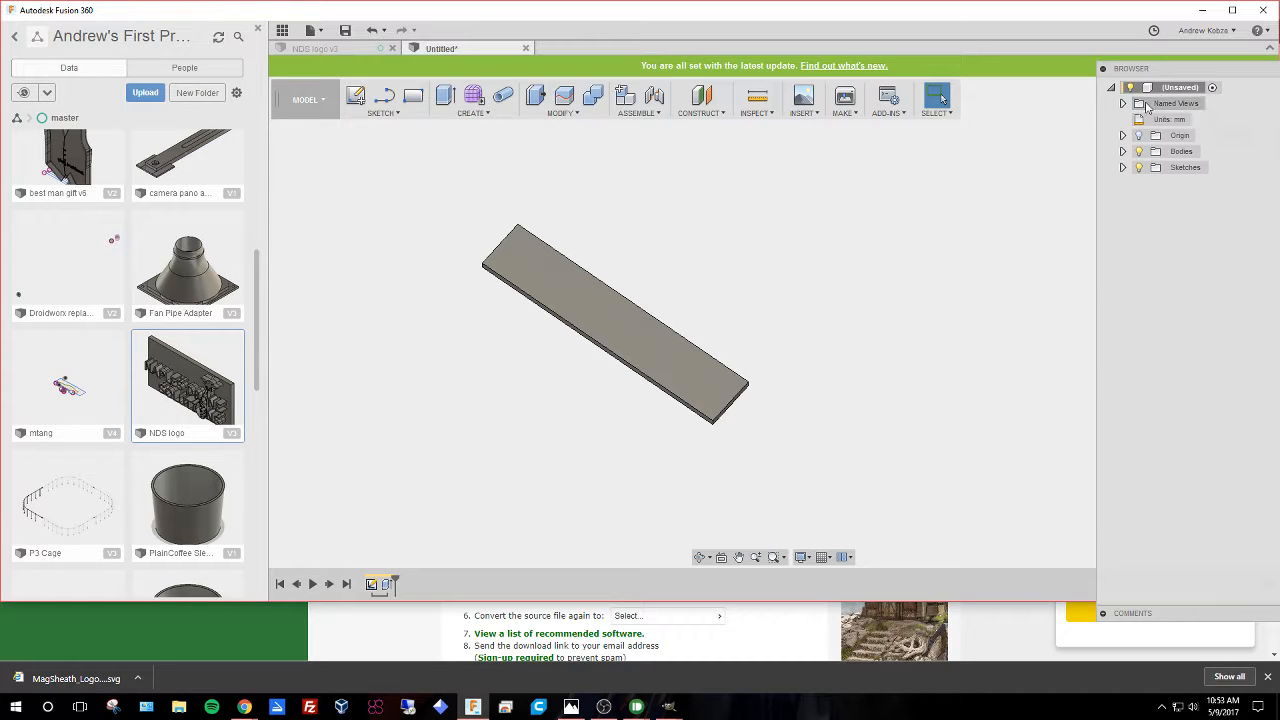
Make Sketch1 visible again in the browser's Sketches folder.
left_click(1122, 167)
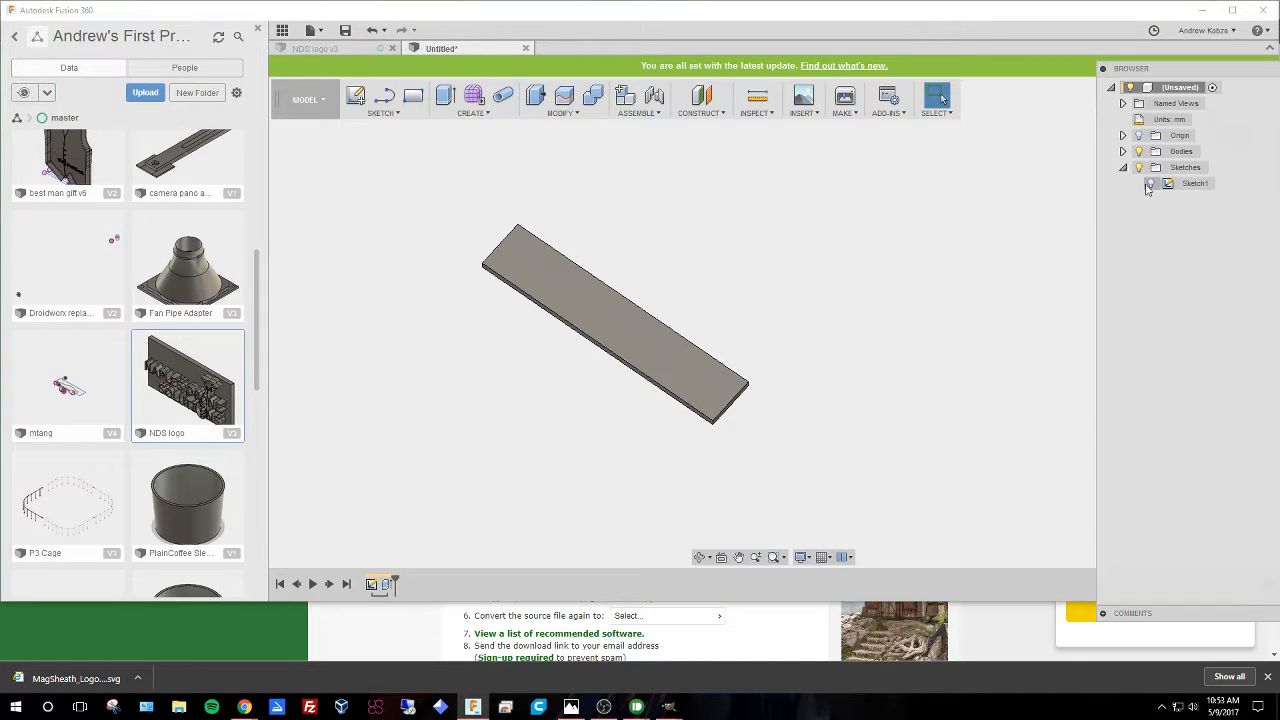
left_click(1150, 184)
left_click(1150, 187)
scroll(503, 339, "down", 2)
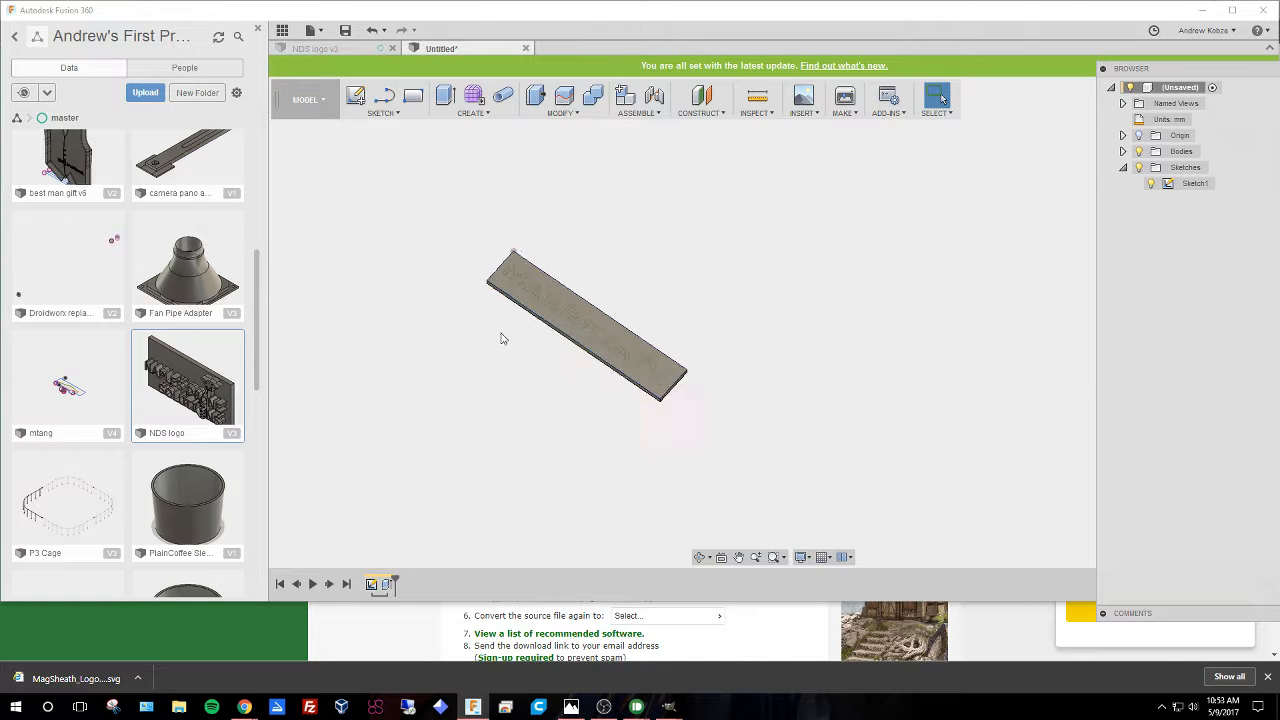
scroll(519, 315, "up", 6)
scroll(487, 275, "up", 3)
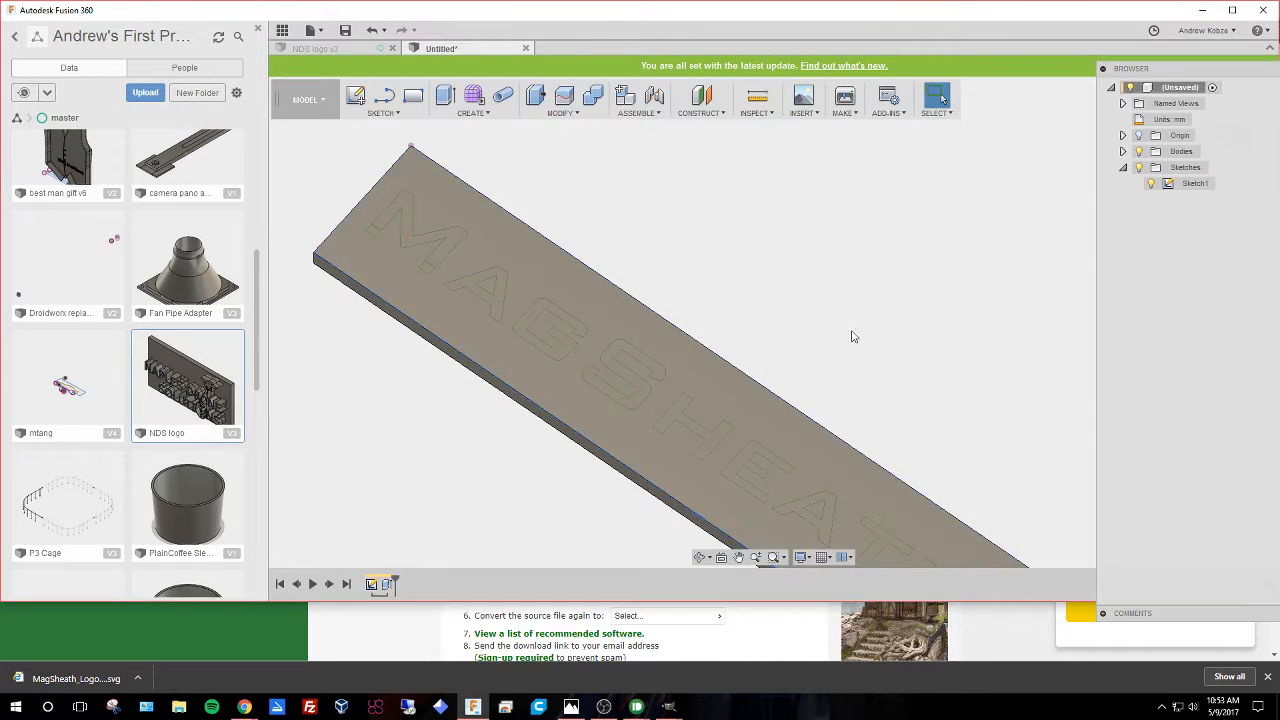
middle_click_drag(849, 334, 906, 386, "shift")
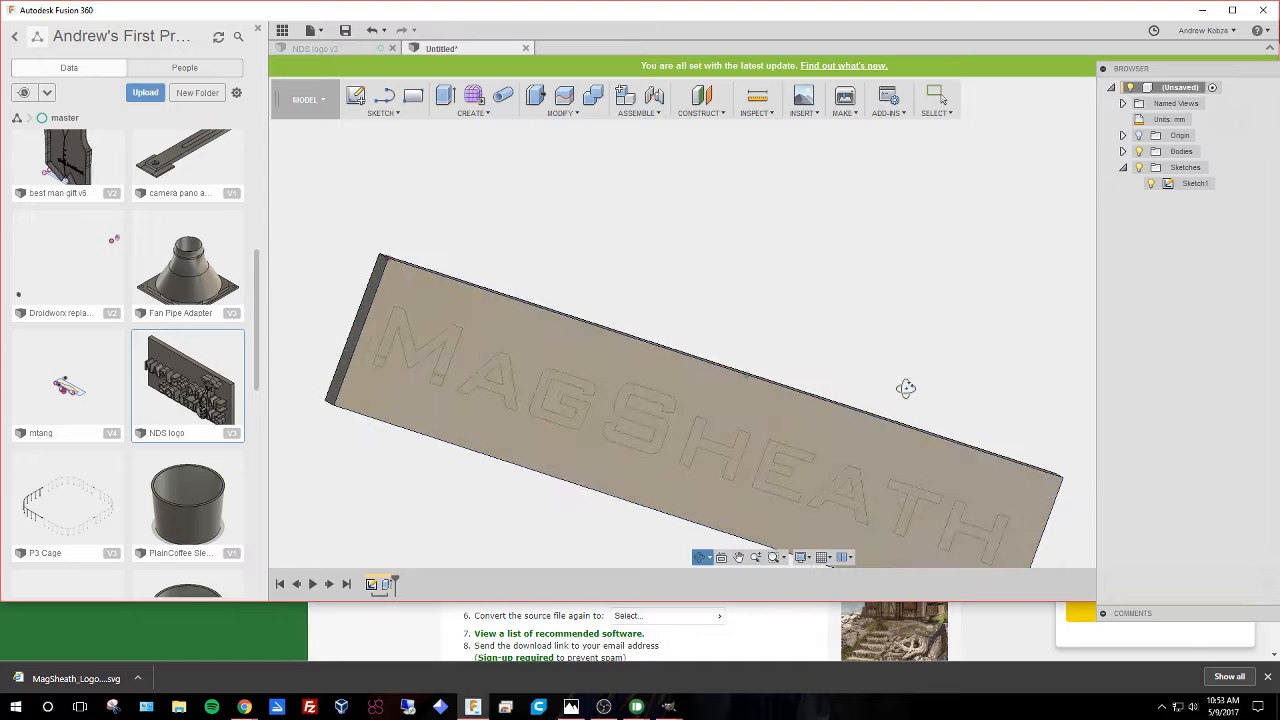
Extrude all the MagSheath letter profiles 3 mm upward from the plate, joining them to it.
key("e")
left_click(424, 350)
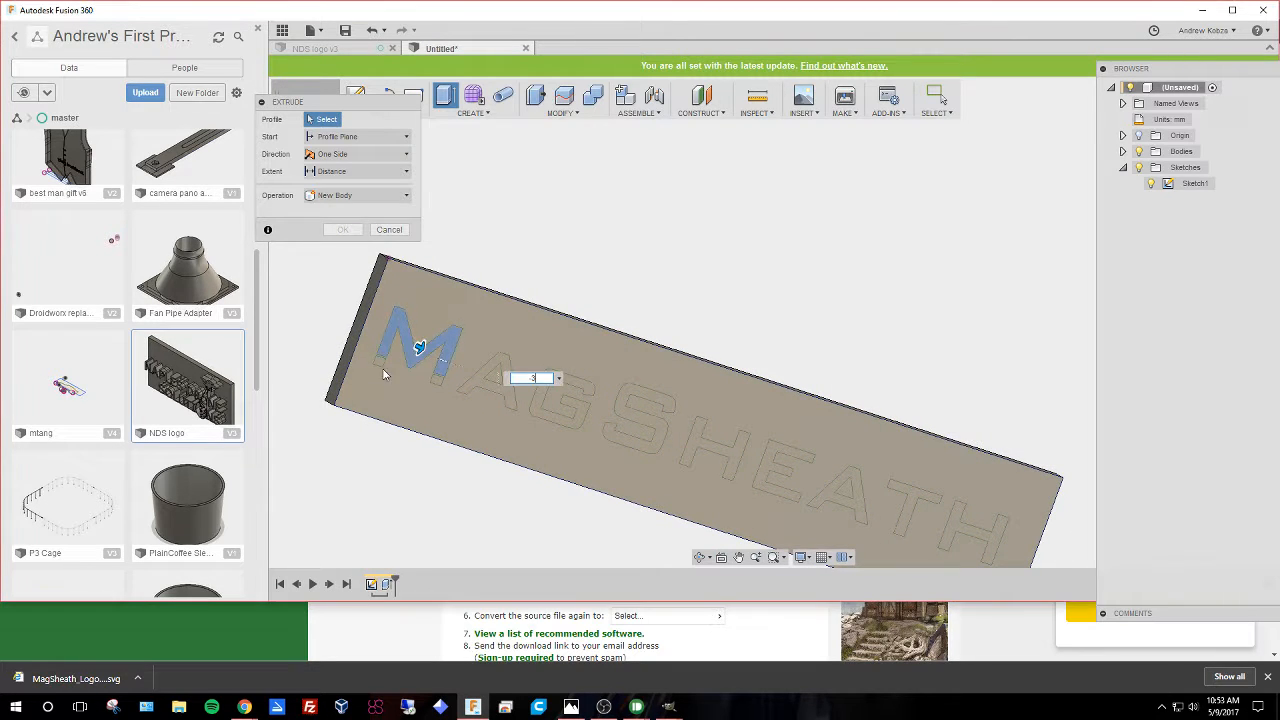
left_click(411, 378)
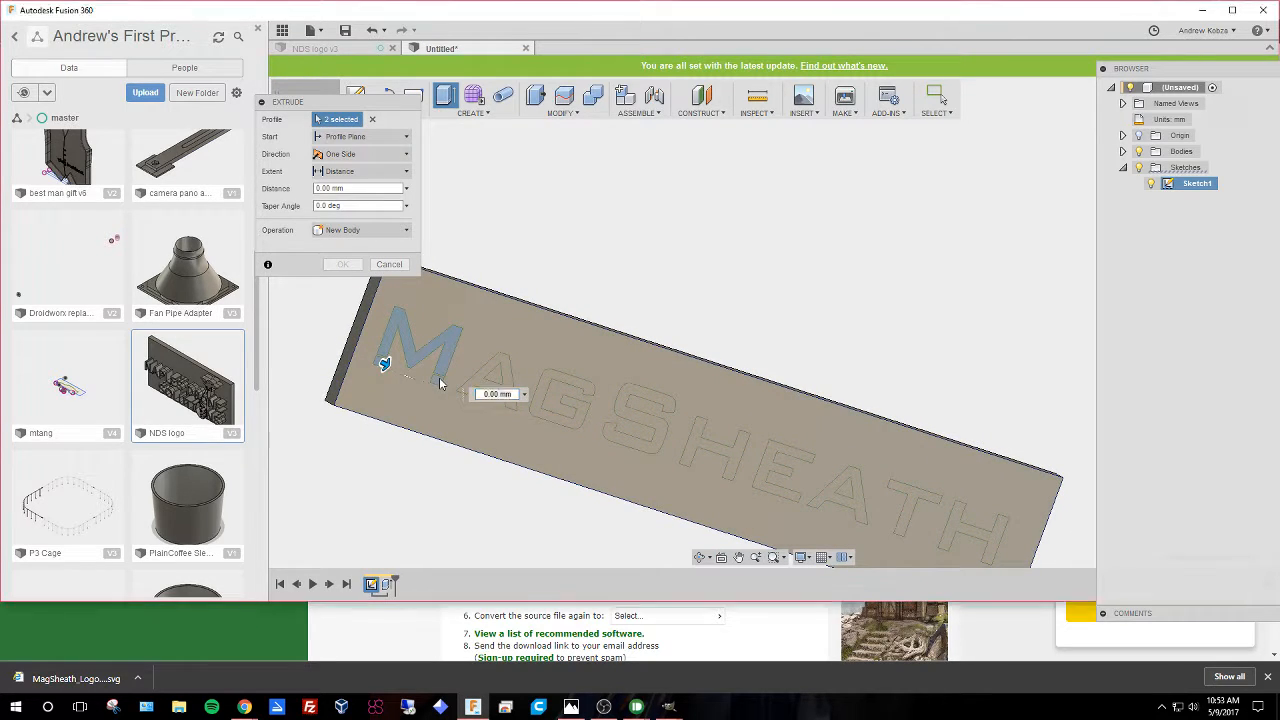
scroll(539, 376, "up", 5)
left_click(465, 412)
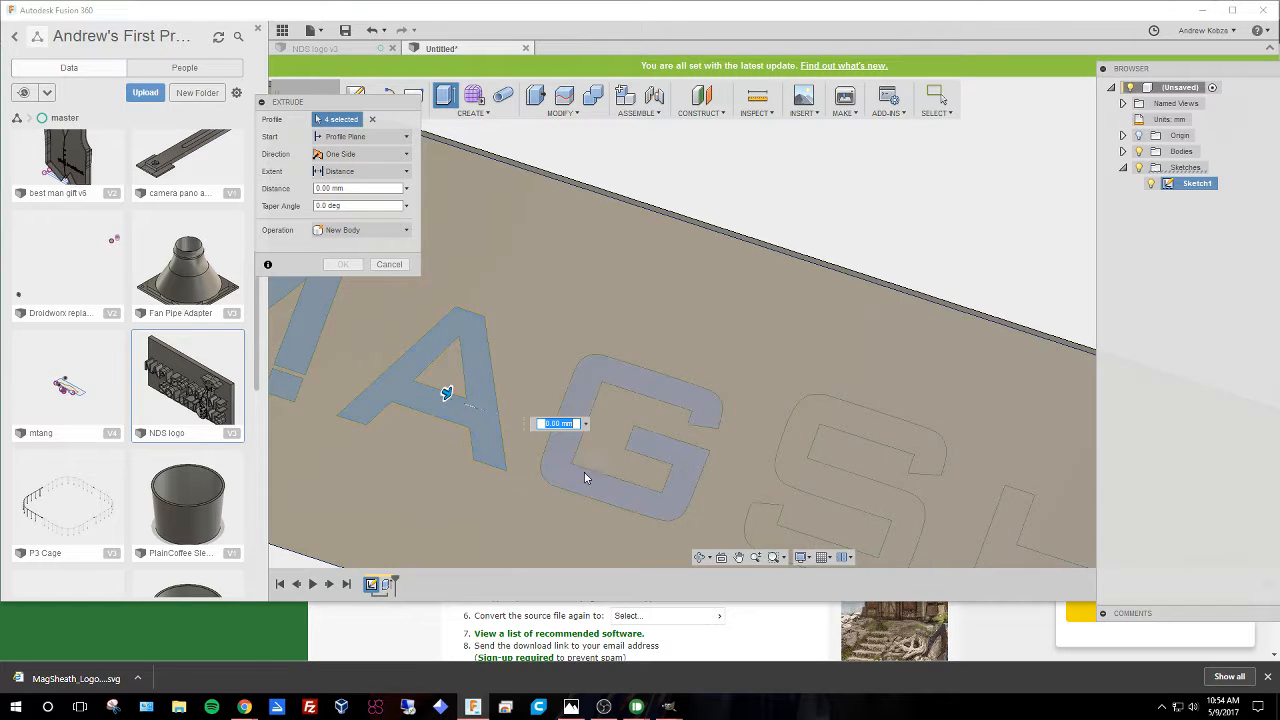
left_click(624, 485)
middle_click_drag(763, 443, 480, 264)
left_click(589, 334)
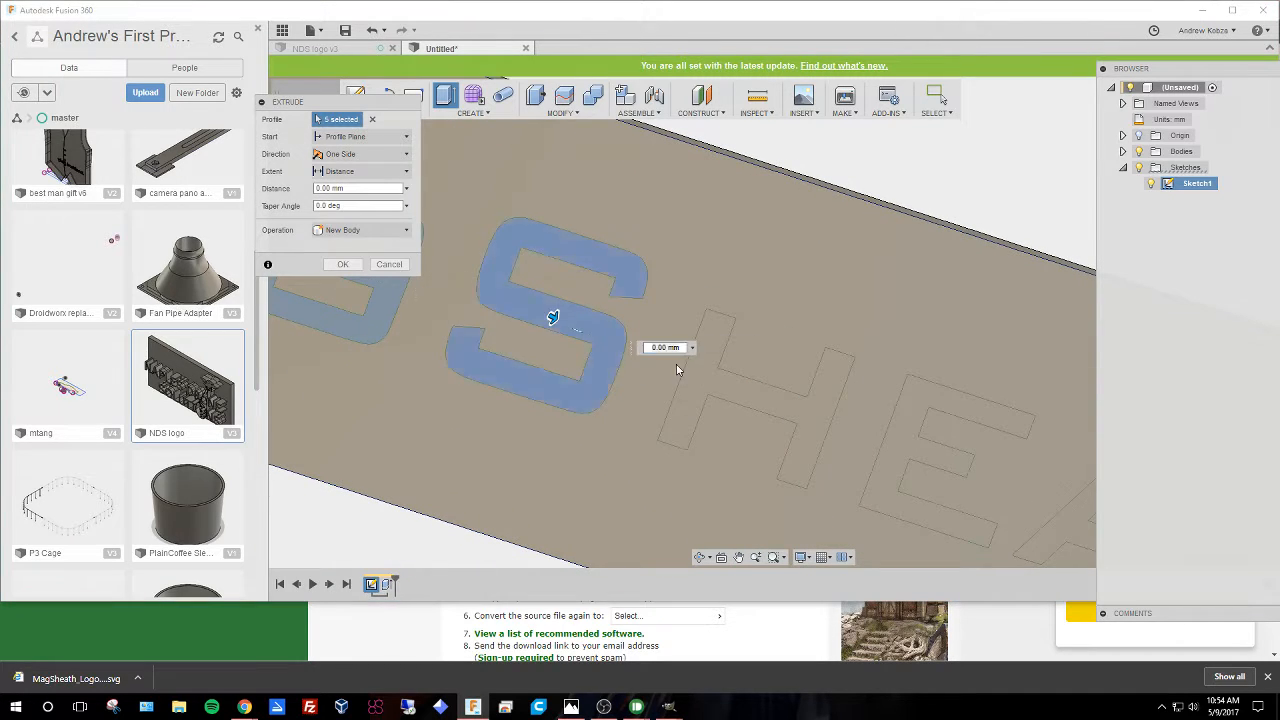
left_click(765, 403)
middle_click_drag(884, 404, 570, 285)
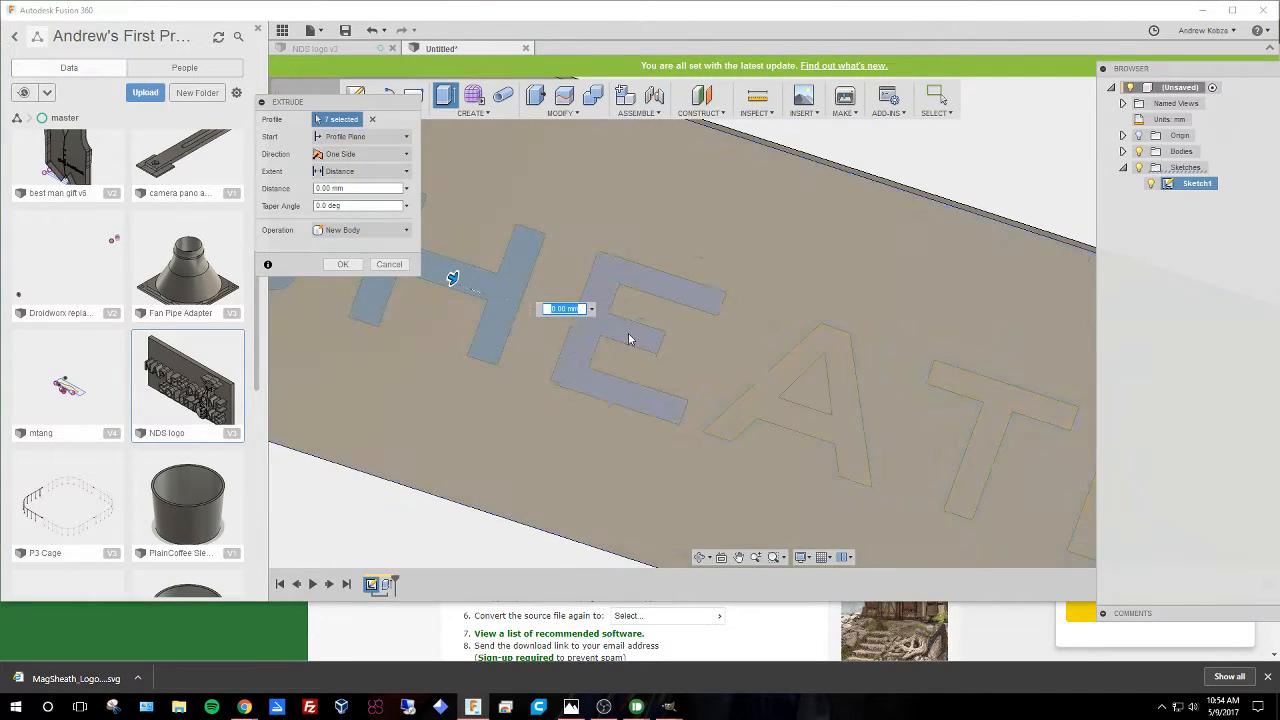
left_click(641, 338)
left_click(812, 410)
middle_click_drag(874, 422, 482, 283)
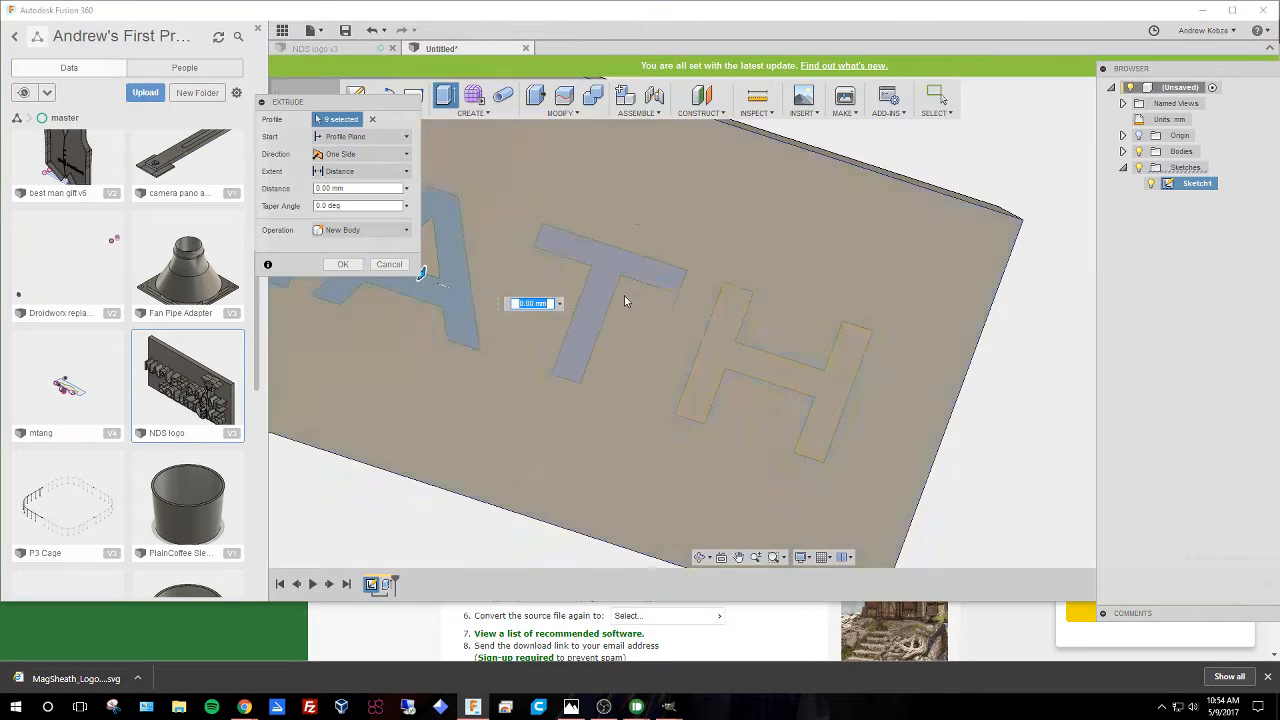
left_click(603, 298)
left_click(708, 365)
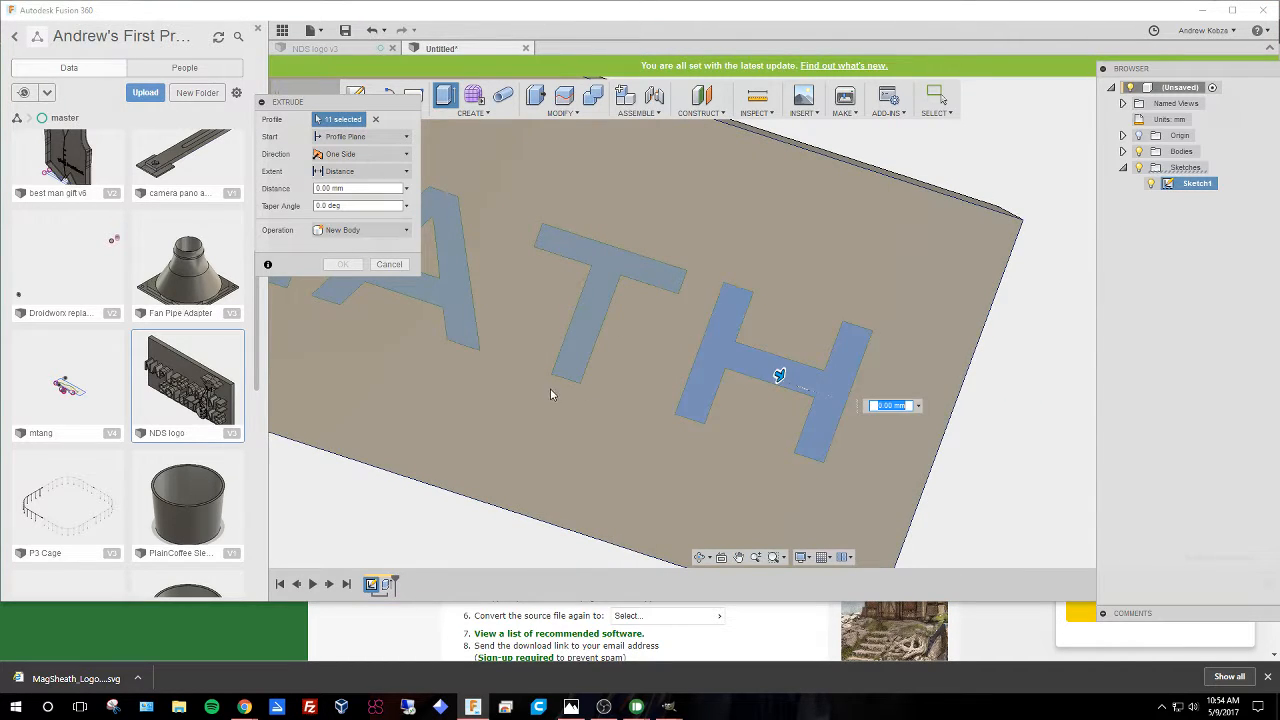
scroll(545, 400, "down", 3)
scroll(533, 413, "down", 2)
middle_click_drag(437, 486, 454, 374, "shift")
mouse_move(654, 526)
middle_mouse_down("shift")
mouse_move(642, 503)
mouse_move(634, 516)
middle_mouse_up("shift")
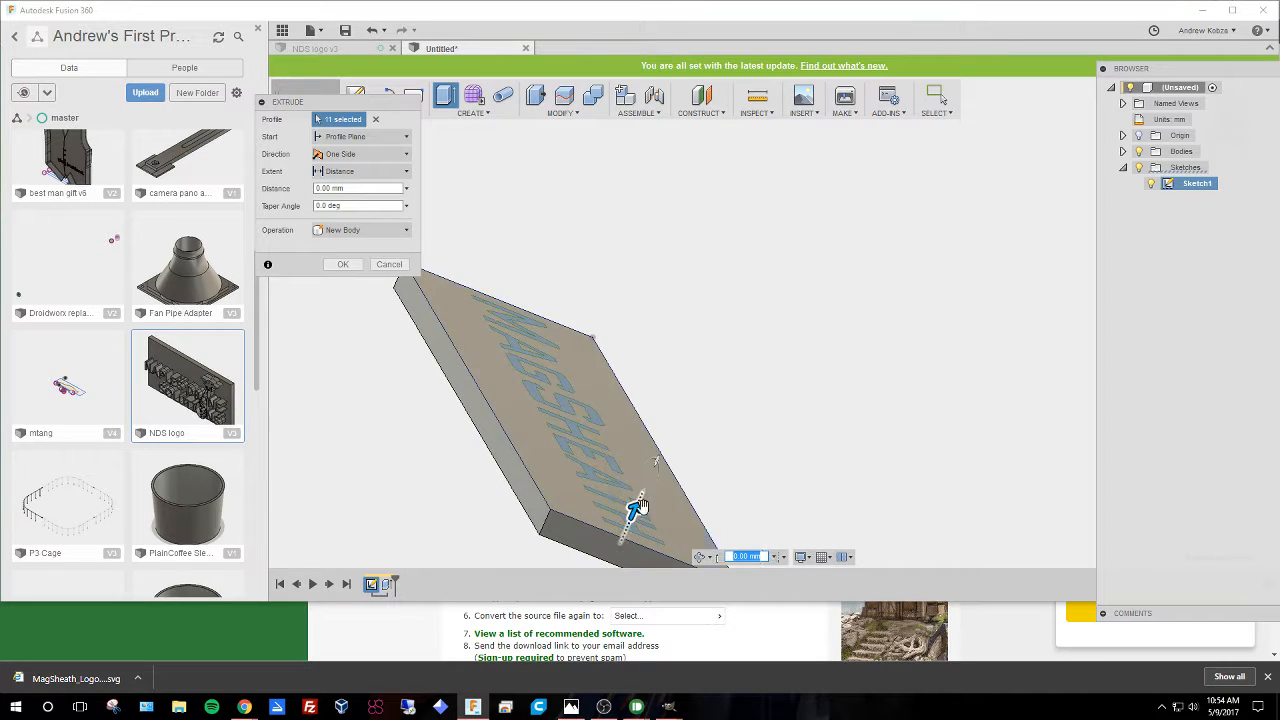
left_click_drag(634, 512, 678, 421)
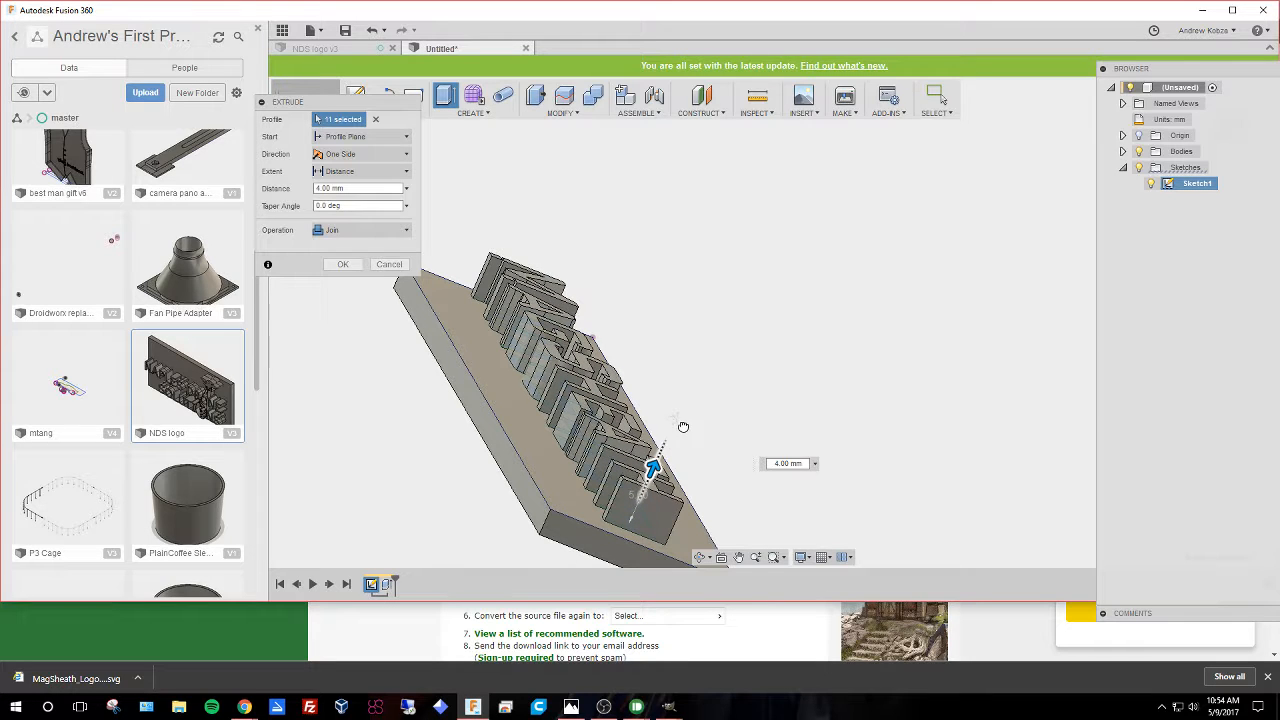
left_click_drag(808, 259, 670, 500)
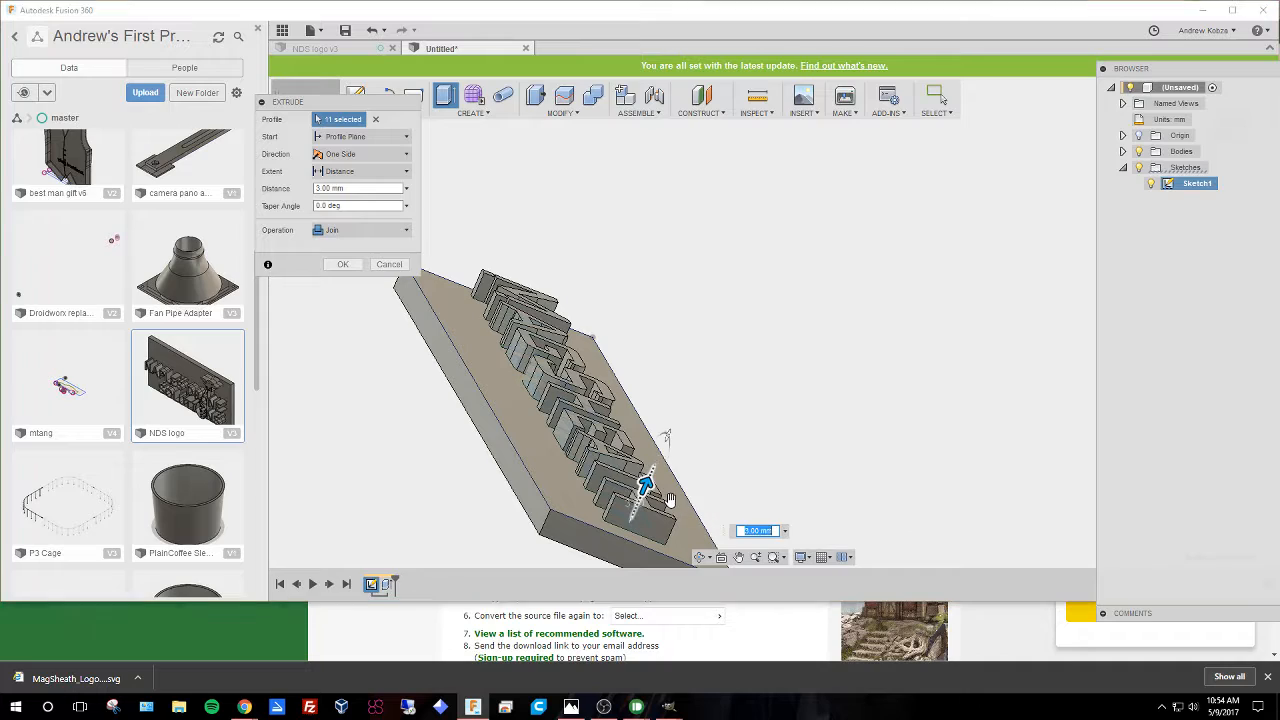
middle_click_drag(703, 334, 601, 524, "shift")
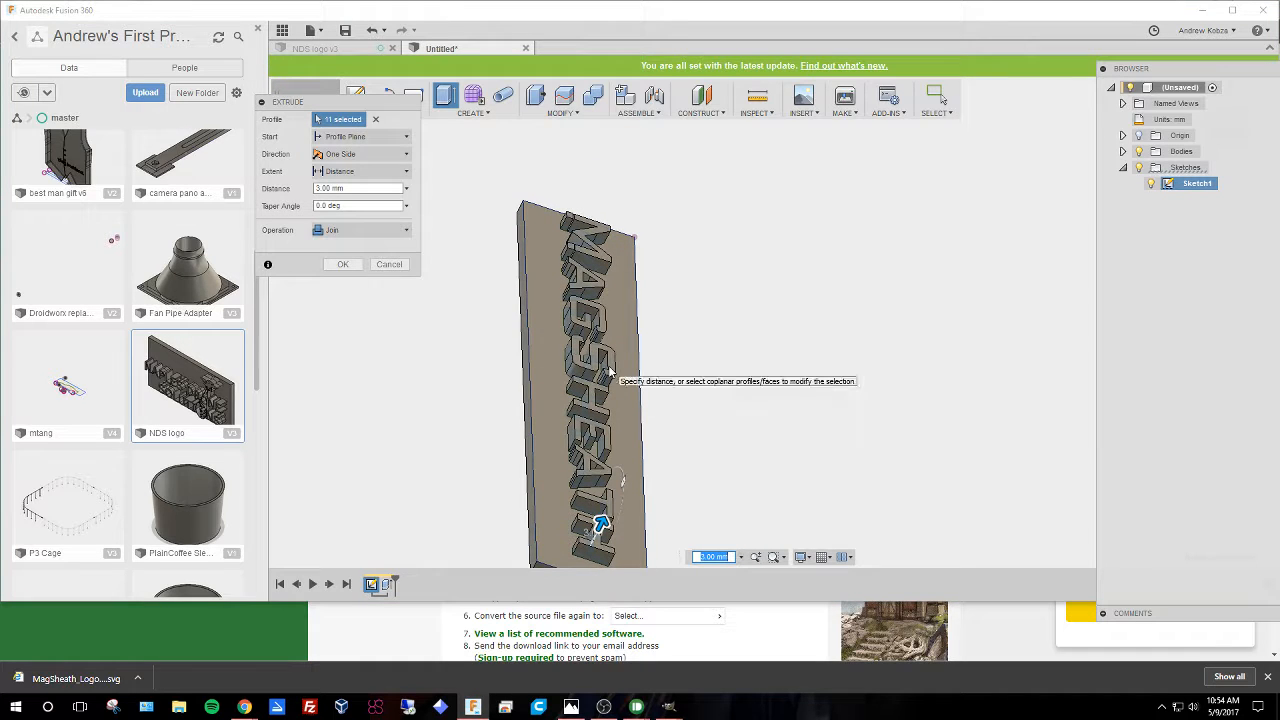
key("Return")
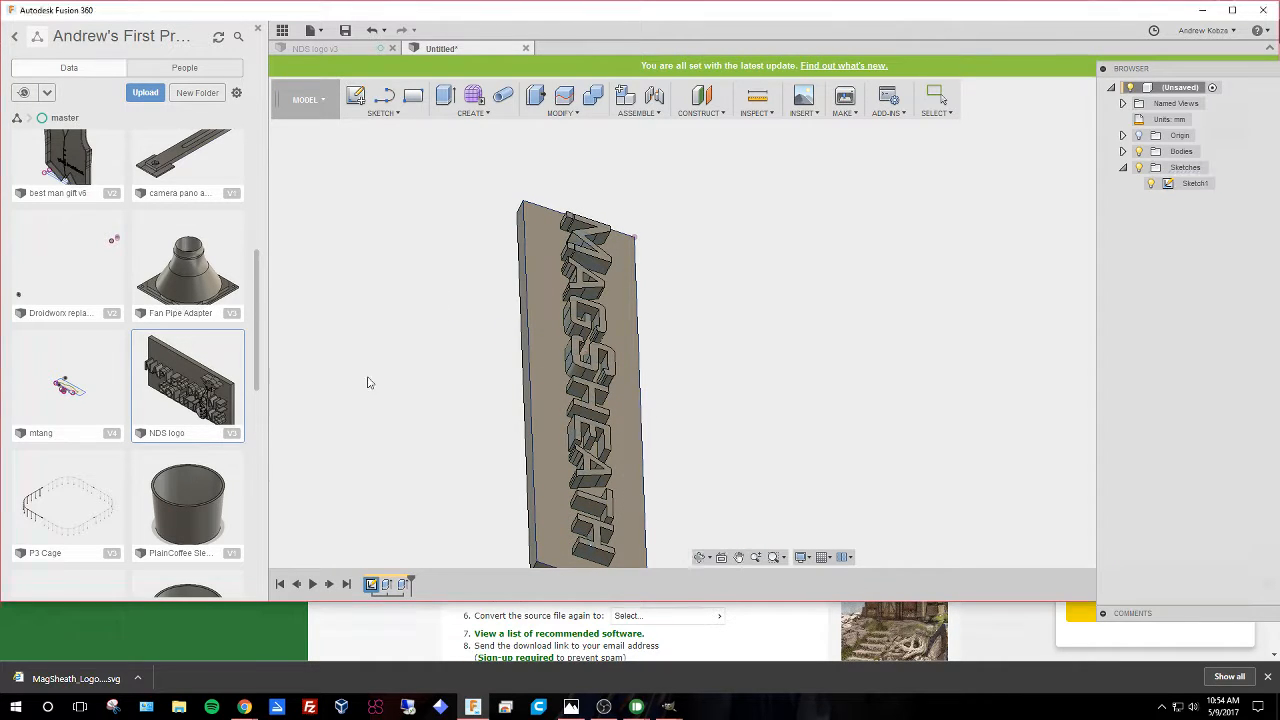
Orbit, zoom and pan around the logo plate to inspect the raised letters from different angles.
middle_click_drag(366, 380, 500, 411, "shift")
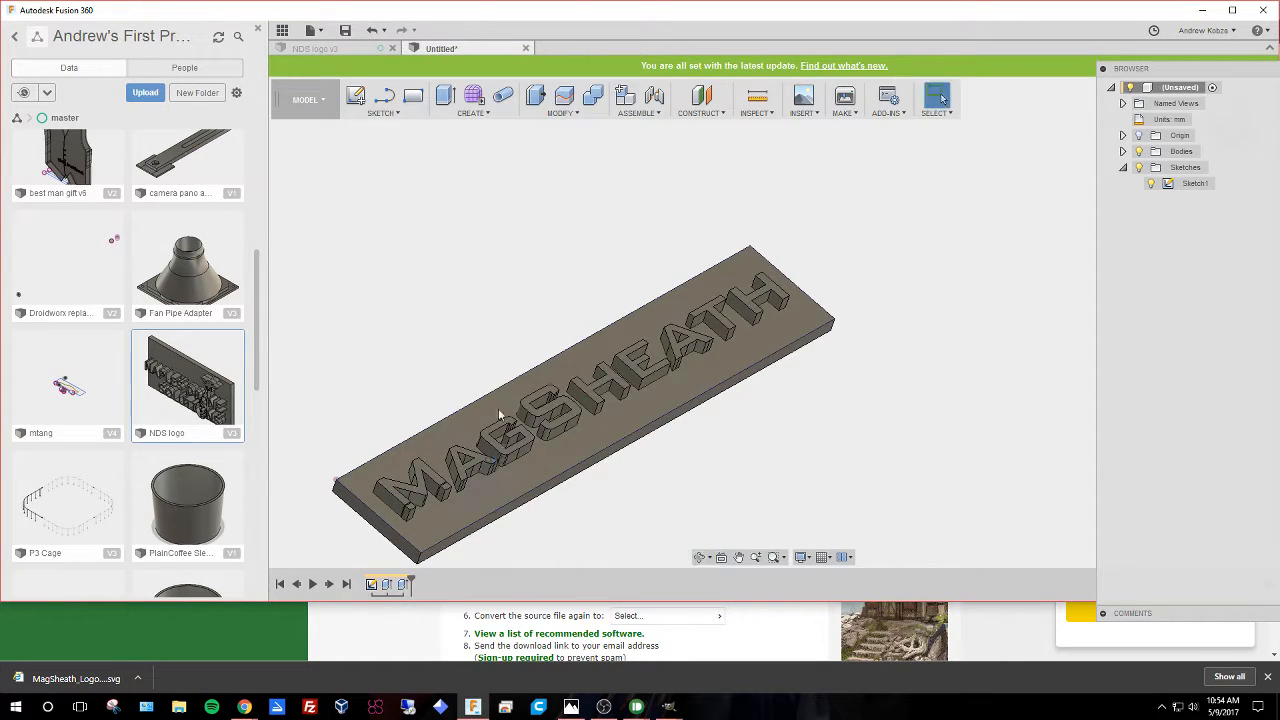
middle_click_drag(451, 324, 508, 268)
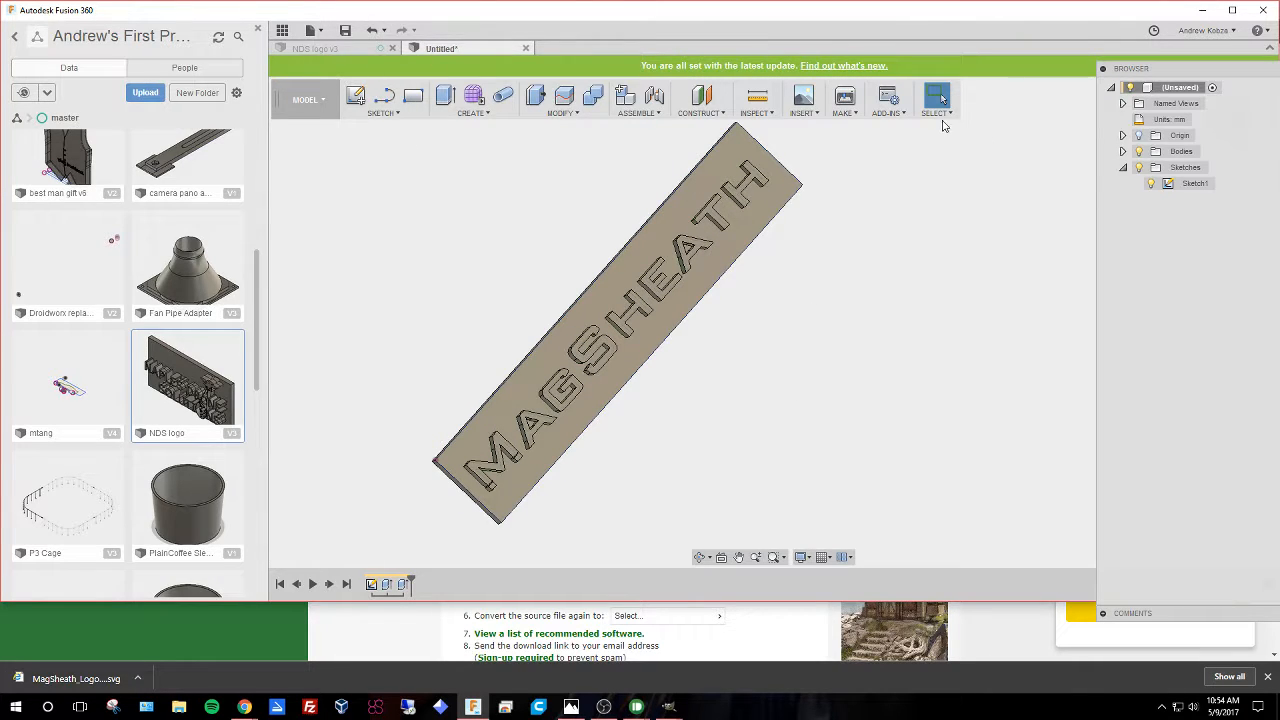
scroll(743, 416, "down", 2)
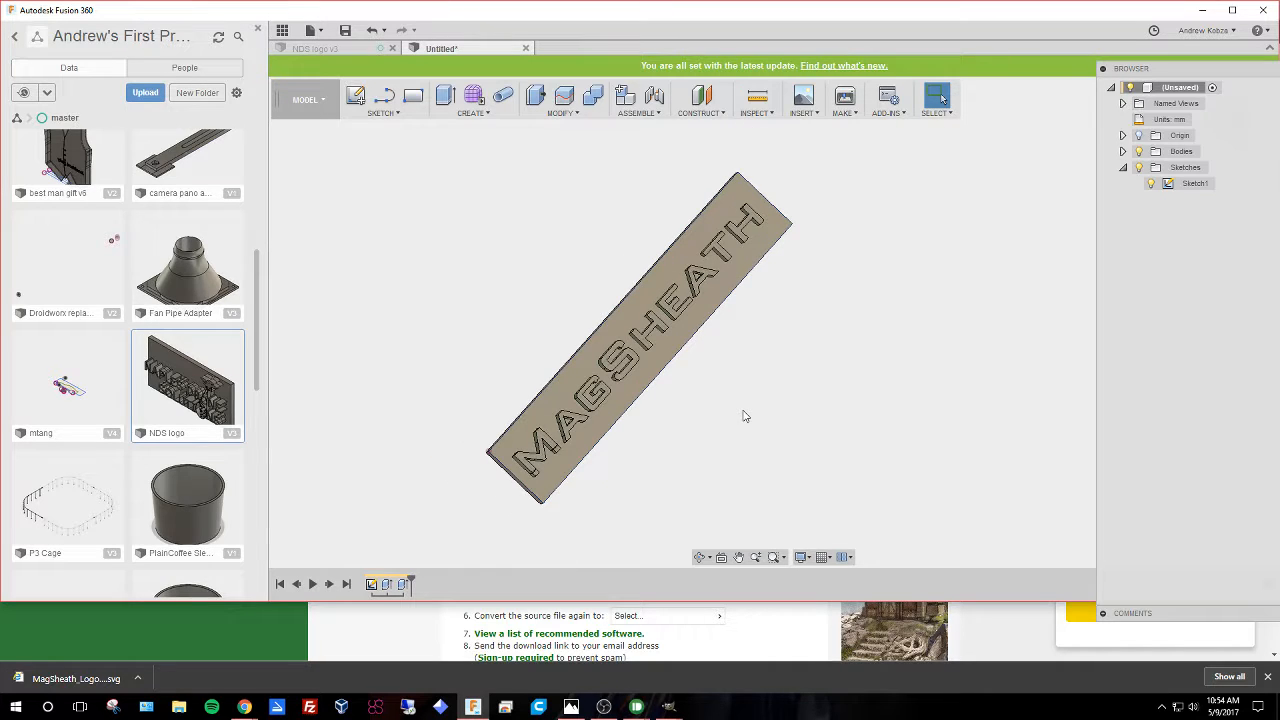
scroll(743, 416, "up", 1)
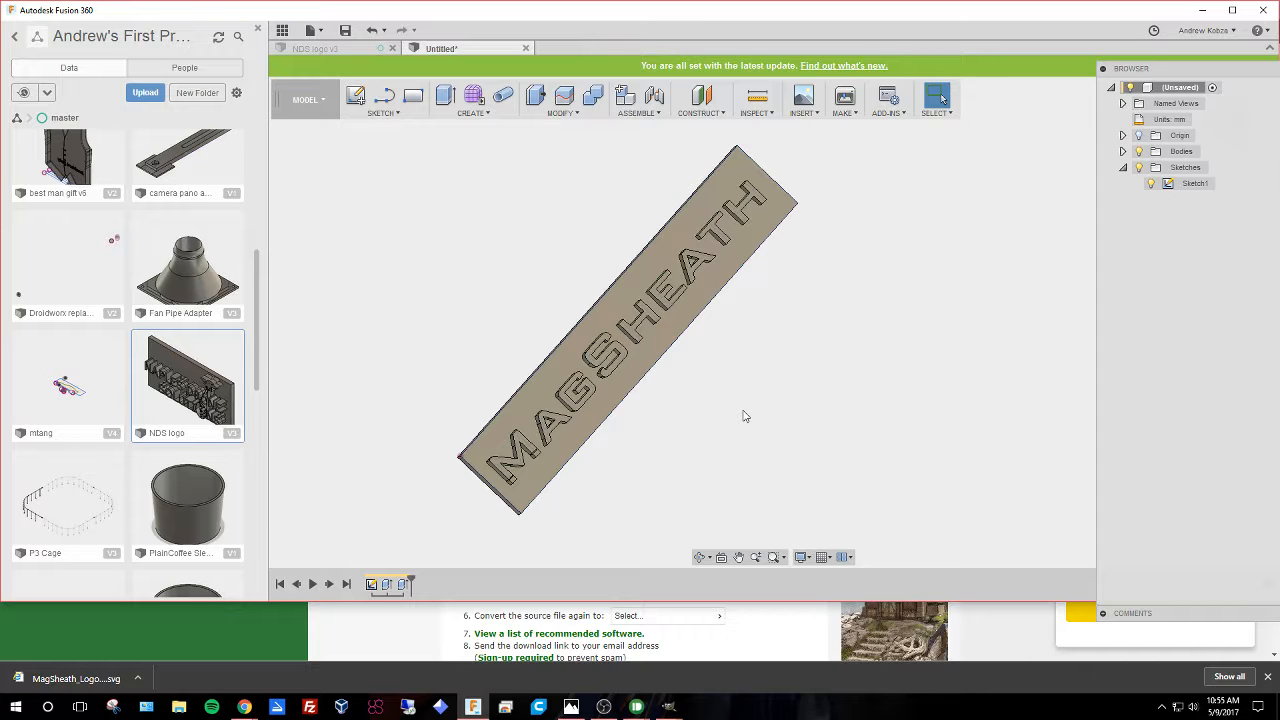
scroll(743, 416, "down", 2)
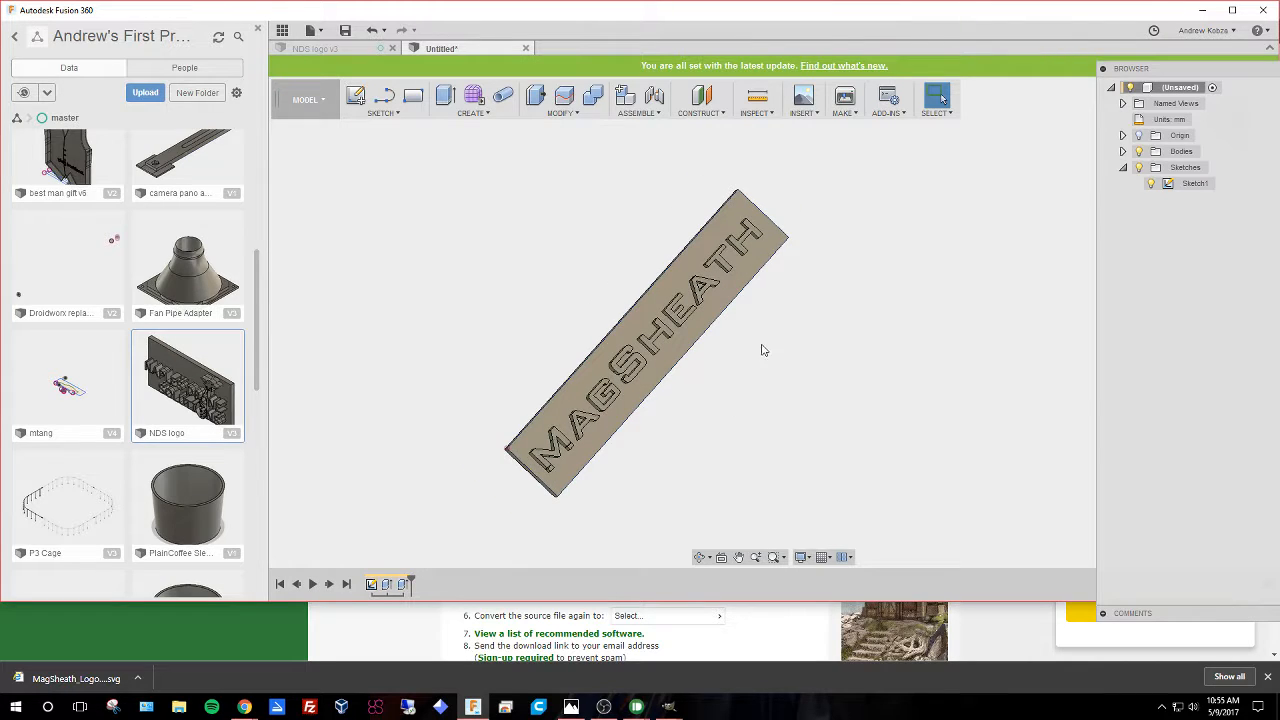
scroll(762, 349, "down", 1)
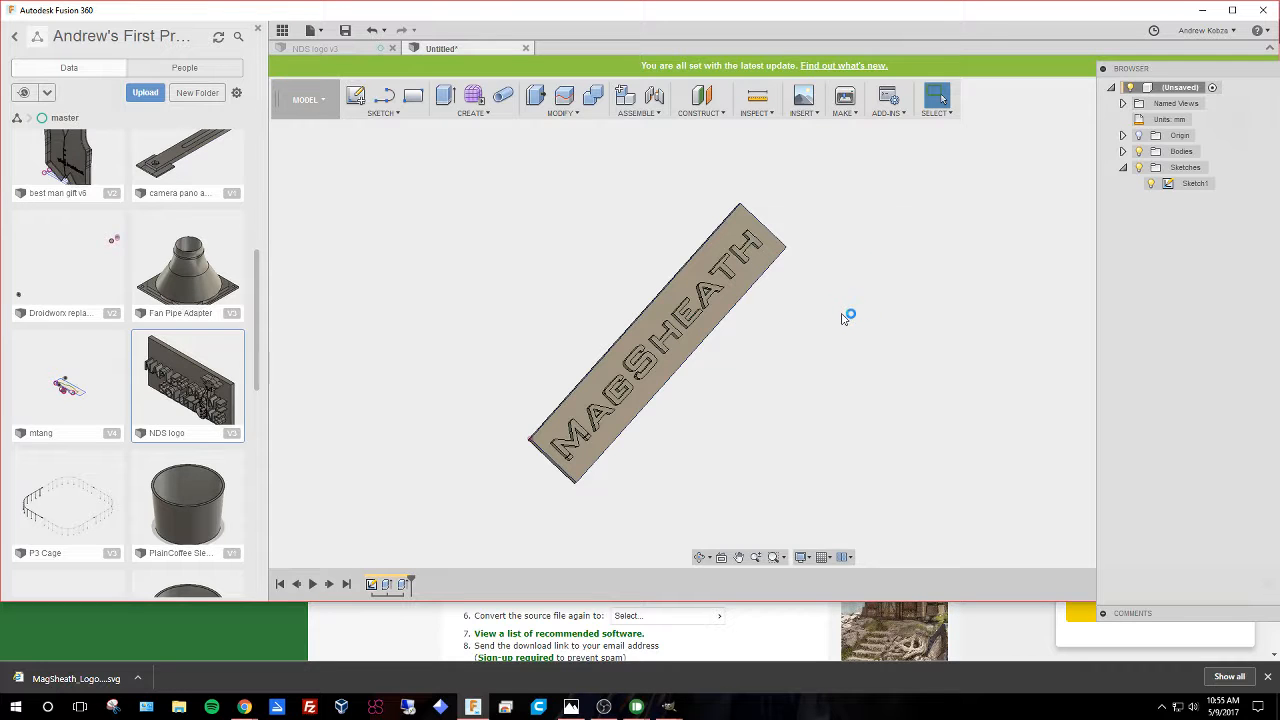
middle_click_drag(849, 354, 775, 352)
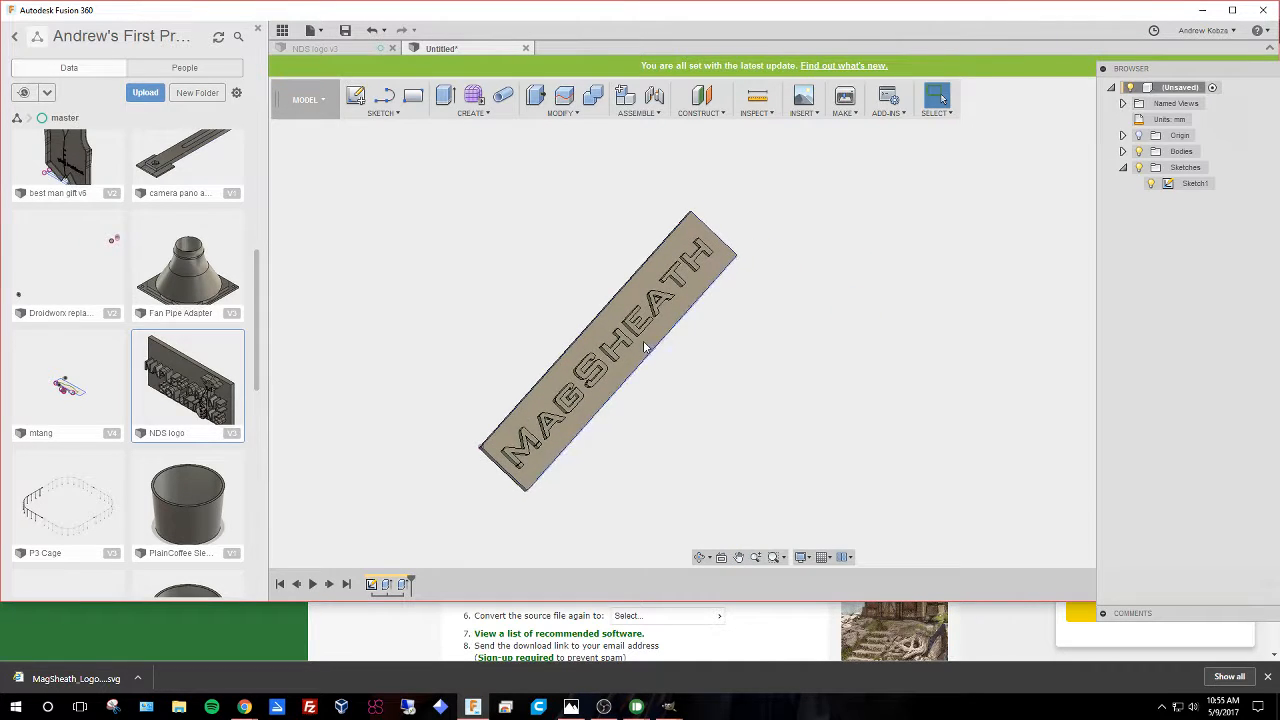
scroll(642, 336, "up", 2)
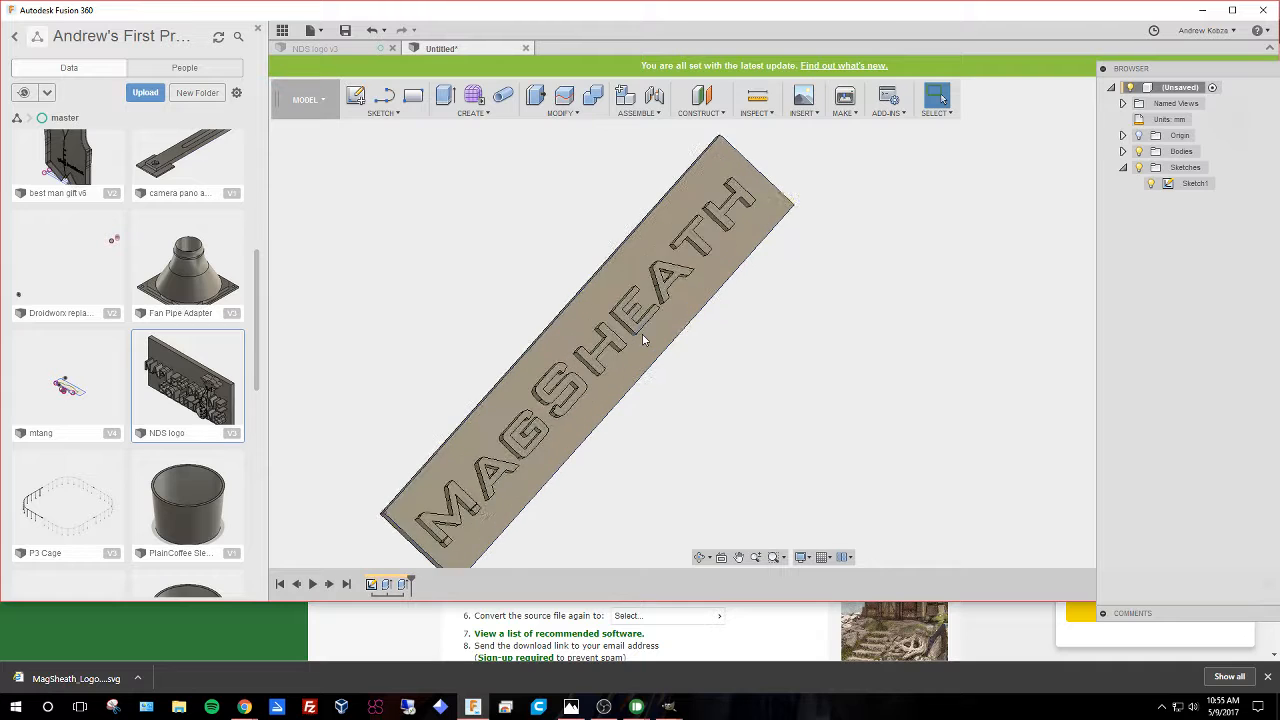
middle_click_drag(787, 393, 889, 389)
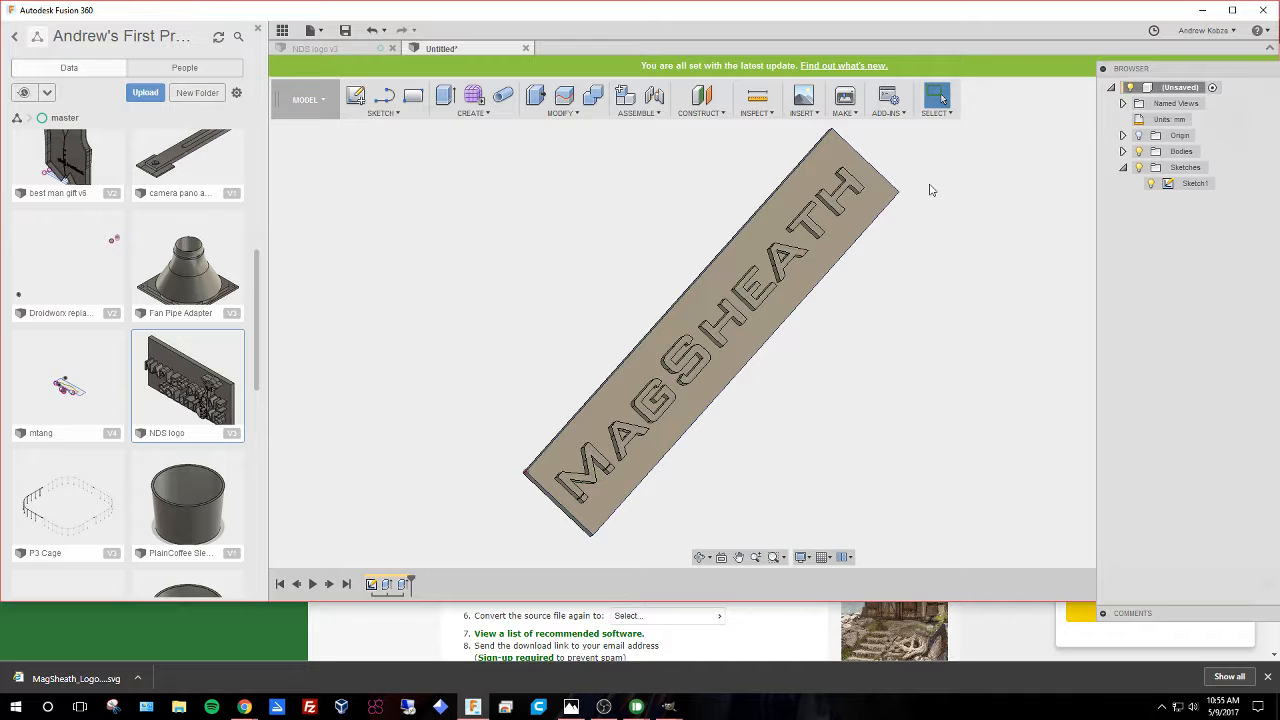
scroll(506, 357, "down", 1)
scroll(187, 424, "up", 1)
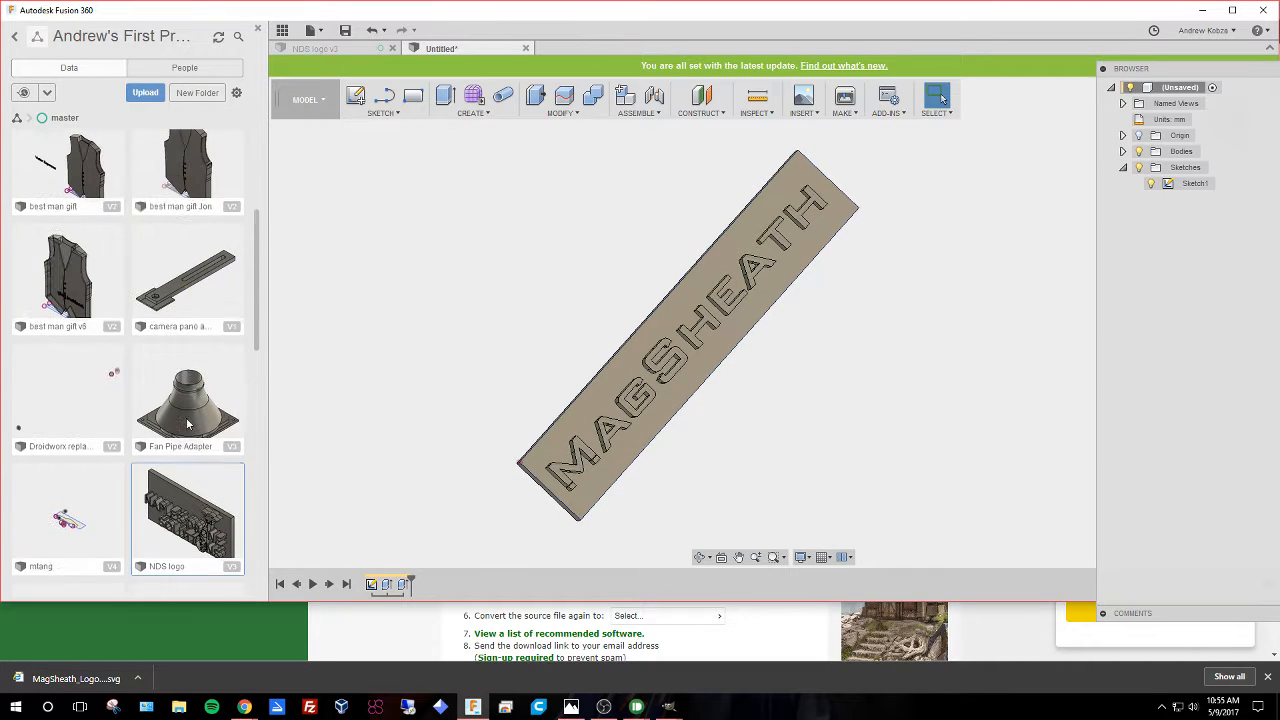
scroll(183, 422, "up", 2)
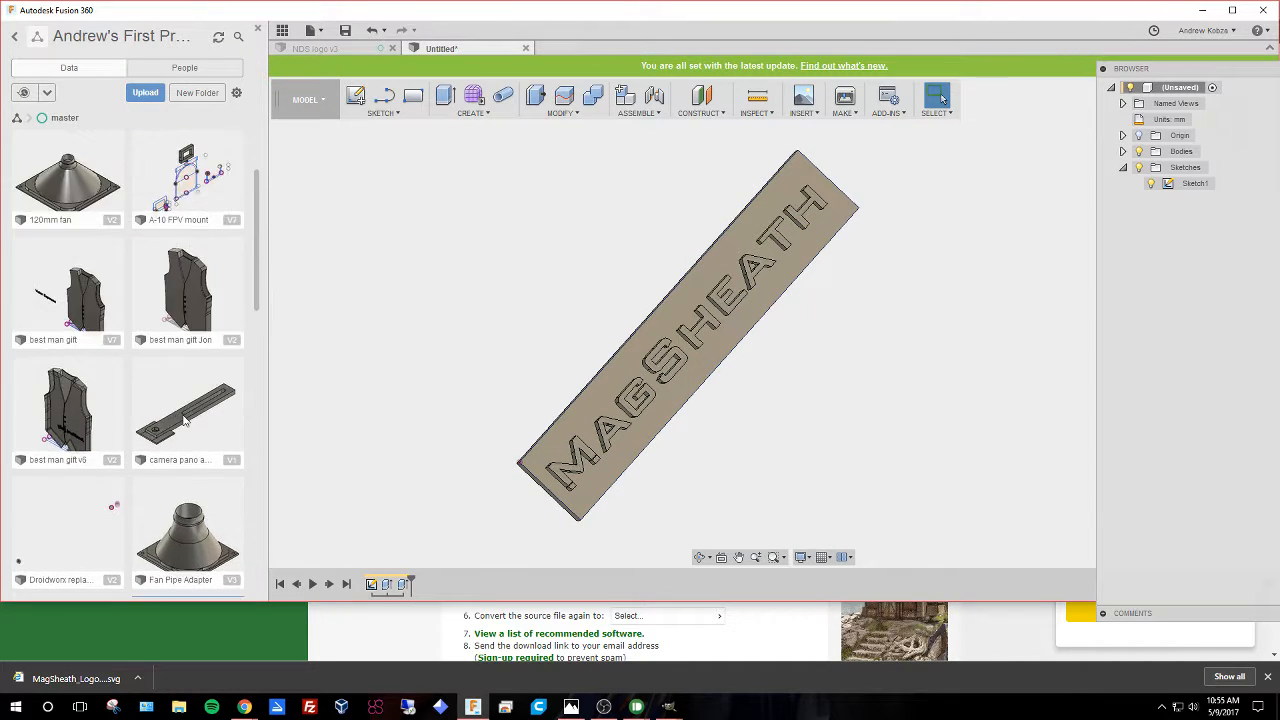
scroll(690, 407, "down", 2)
scroll(684, 396, "up", 2)
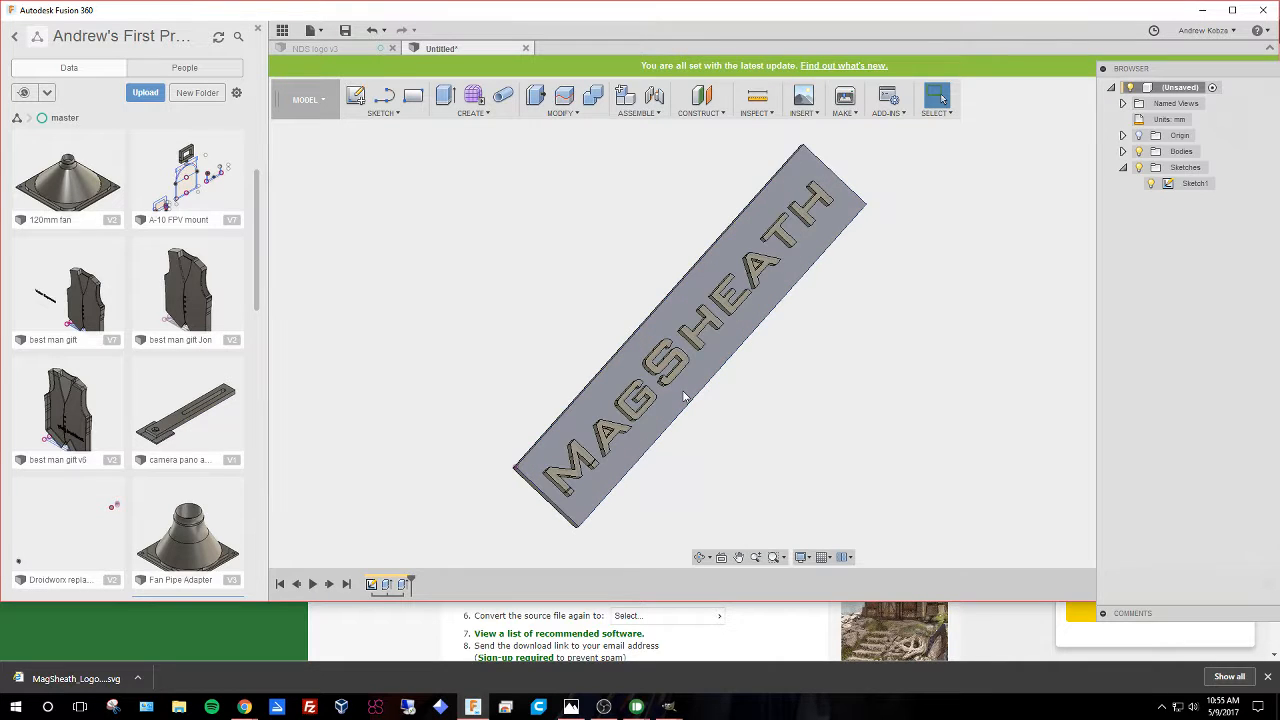
middle_click_drag(809, 477, 705, 465)
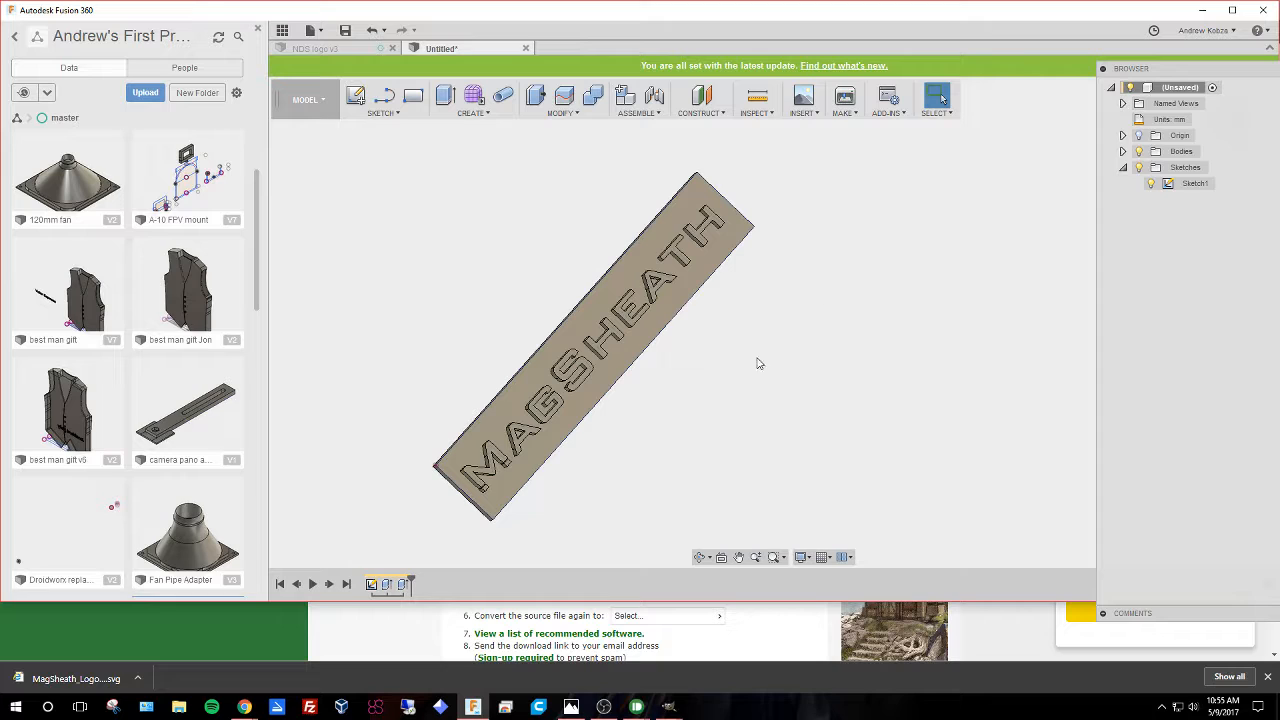